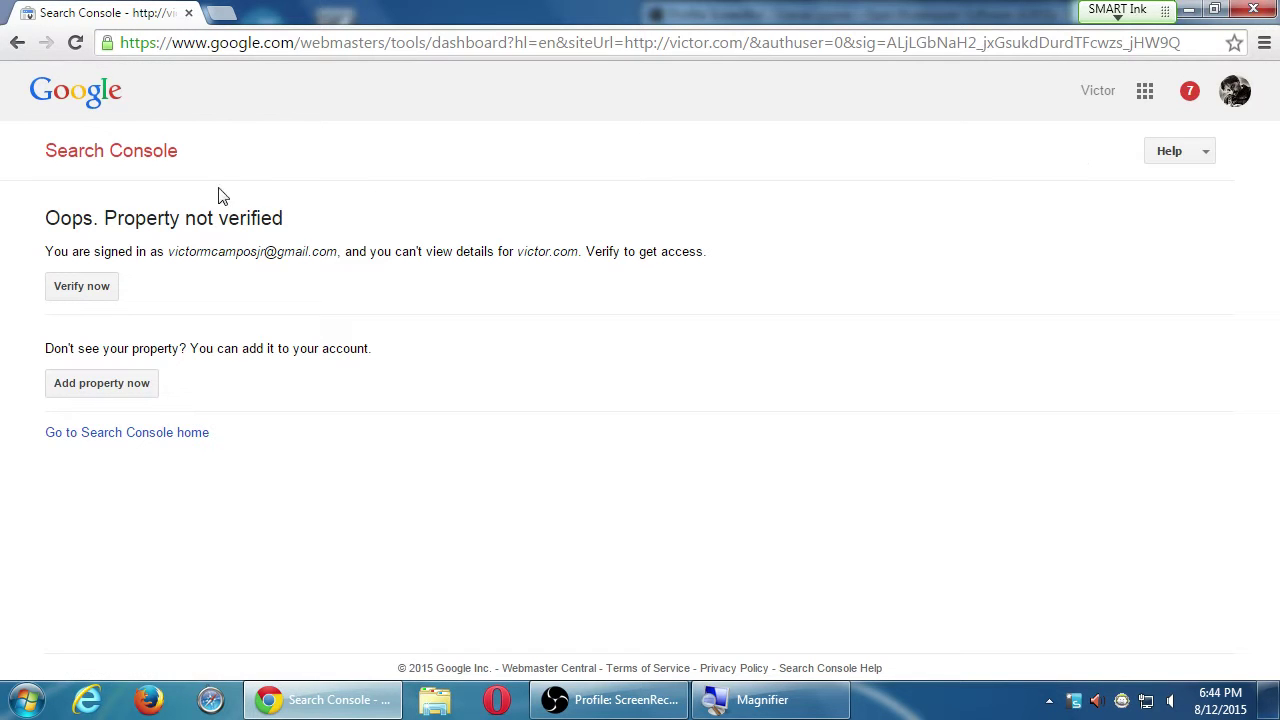
Return to Search Console Home and highlight the unverified victor.com property name.
{"action": "left_click", "coordinate": [134, 163]}
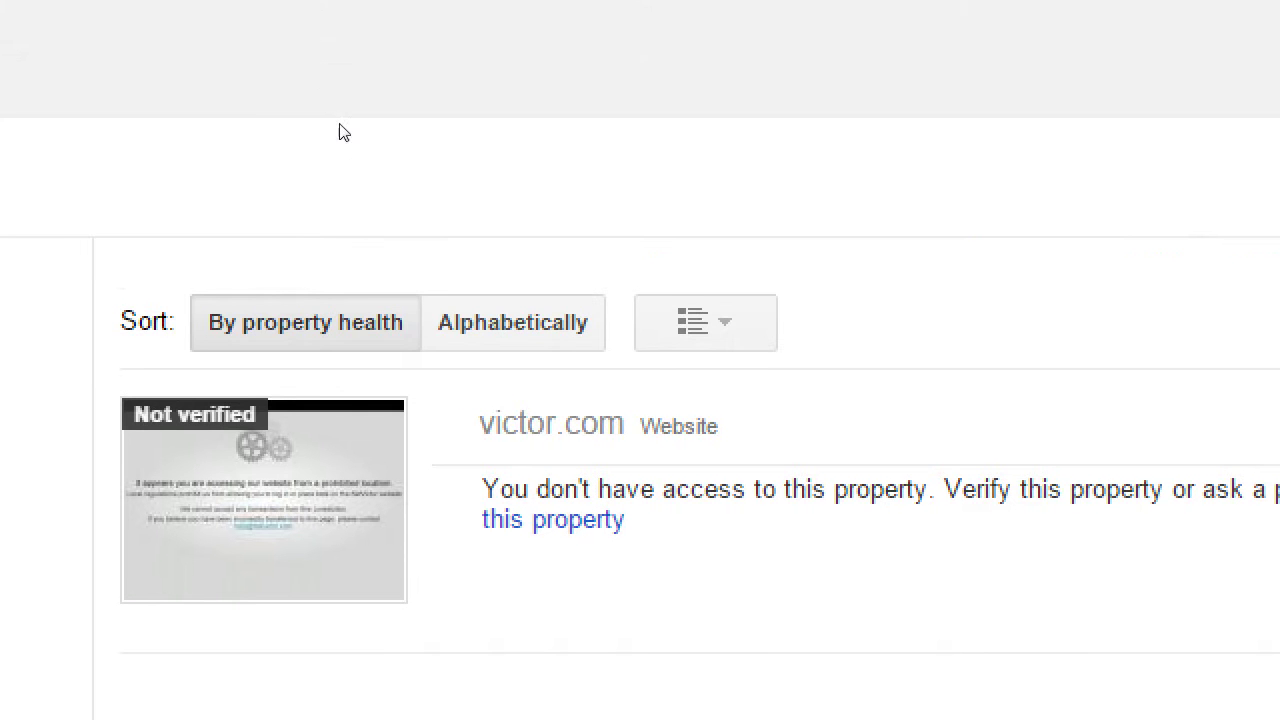
{"action": "left_click_drag", "start_coordinate": [437, 274], "coordinate": [466, 274]}
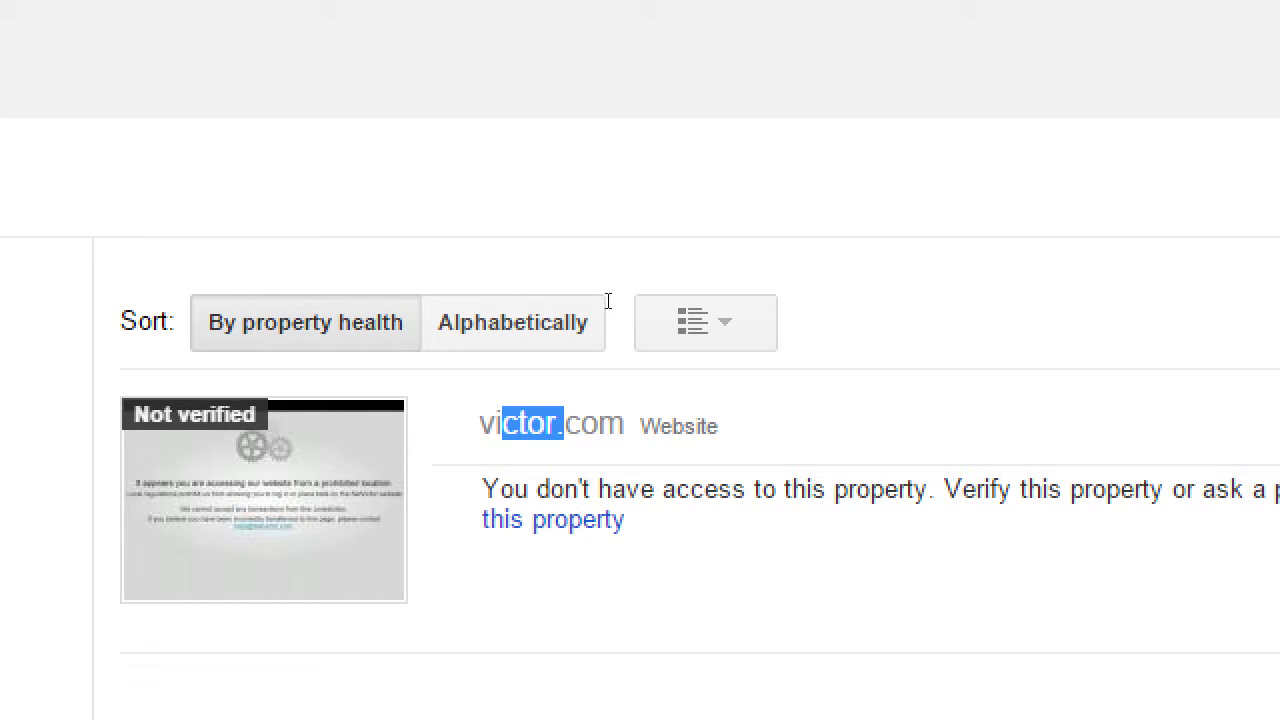
{"action": "left_click", "coordinate": [651, 291]}
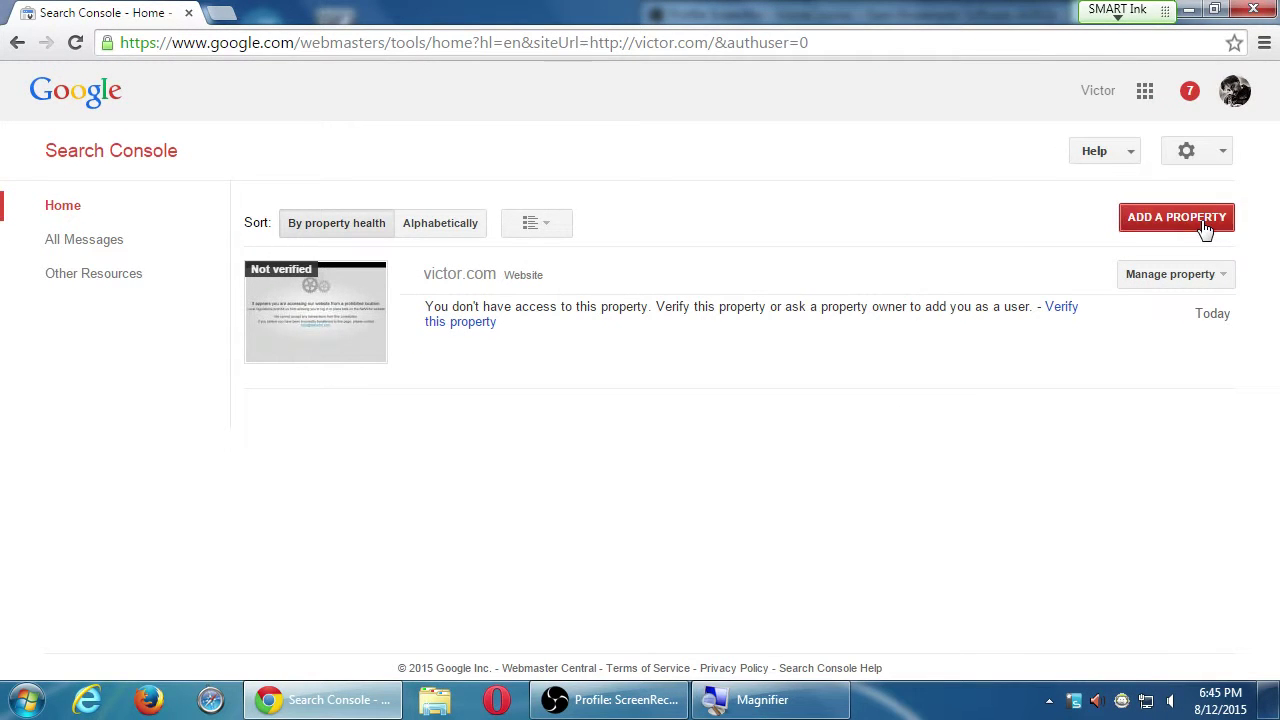
{"action": "left_click", "coordinate": [1177, 218]}
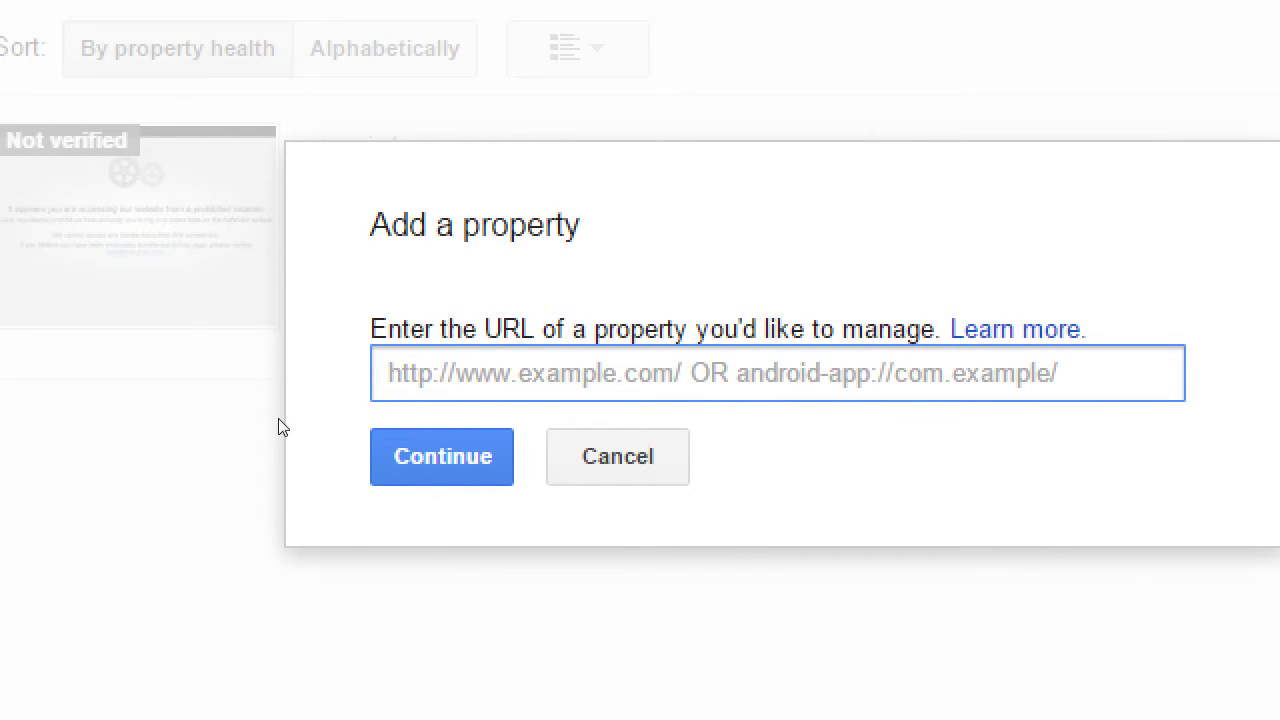
{"action": "type", "text": "http://"}
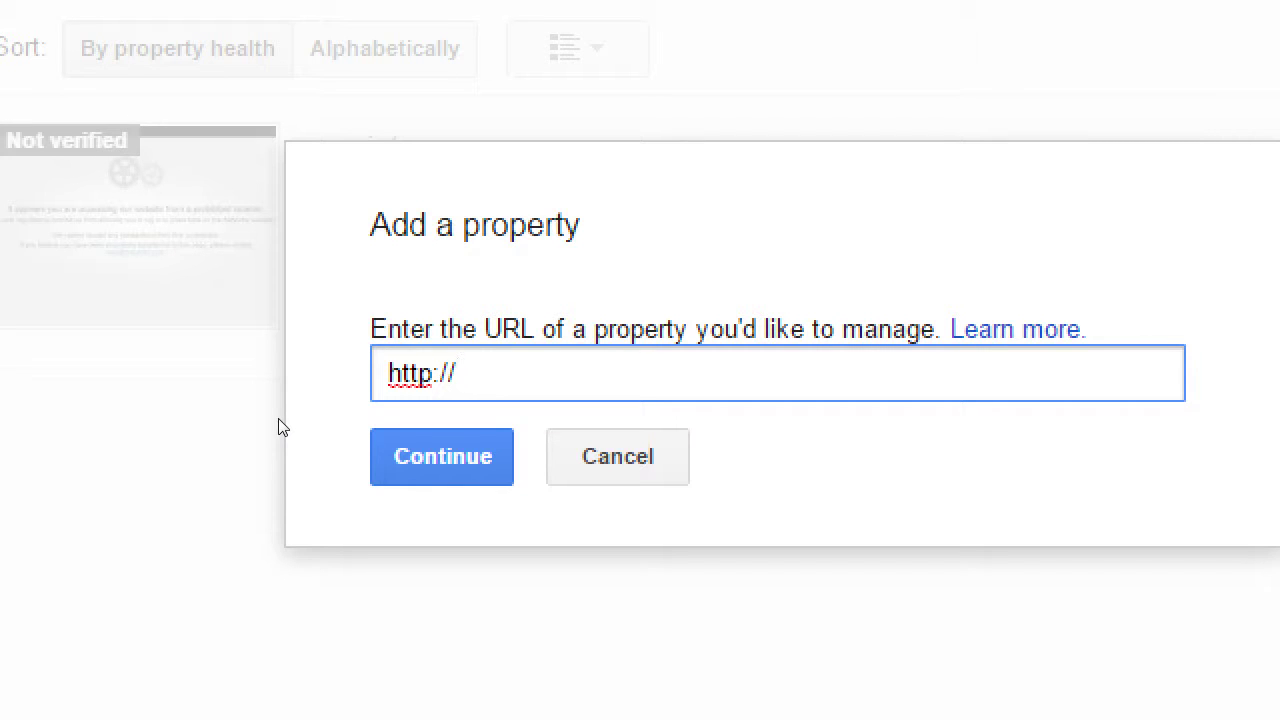
{"action": "type", "text": "www.victor.com"}
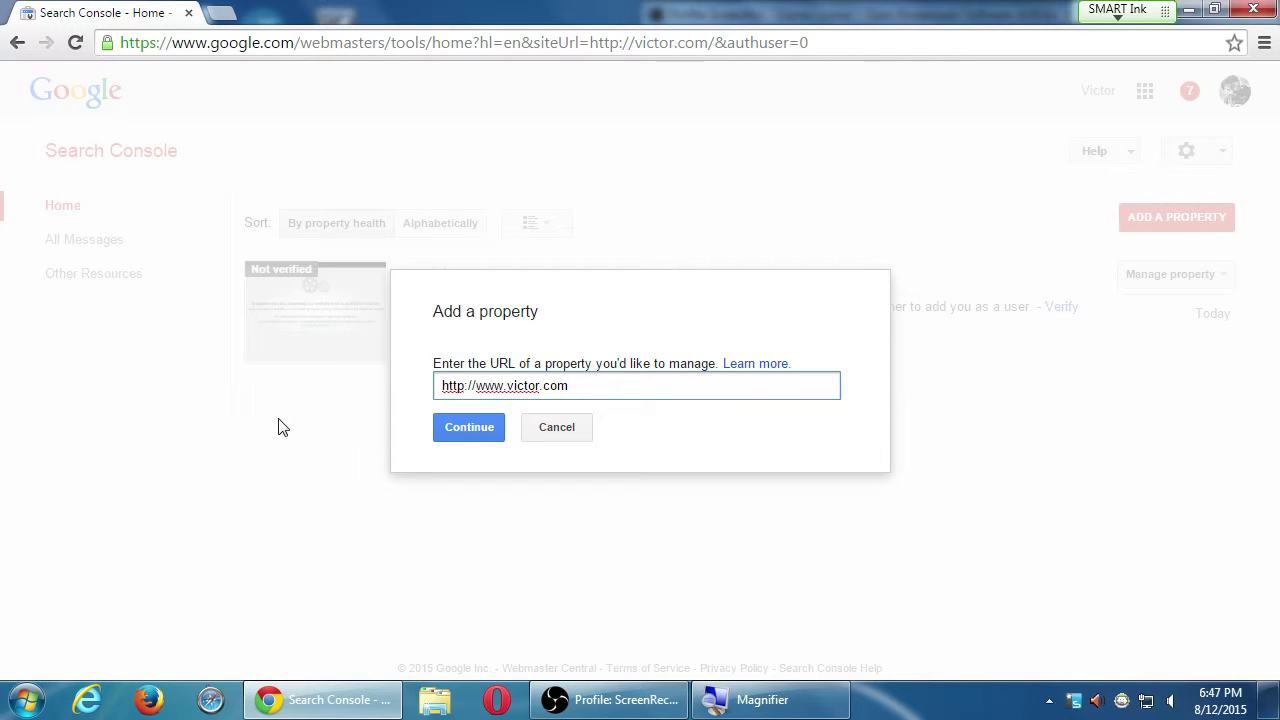
{"action": "left_click", "coordinate": [468, 434]}
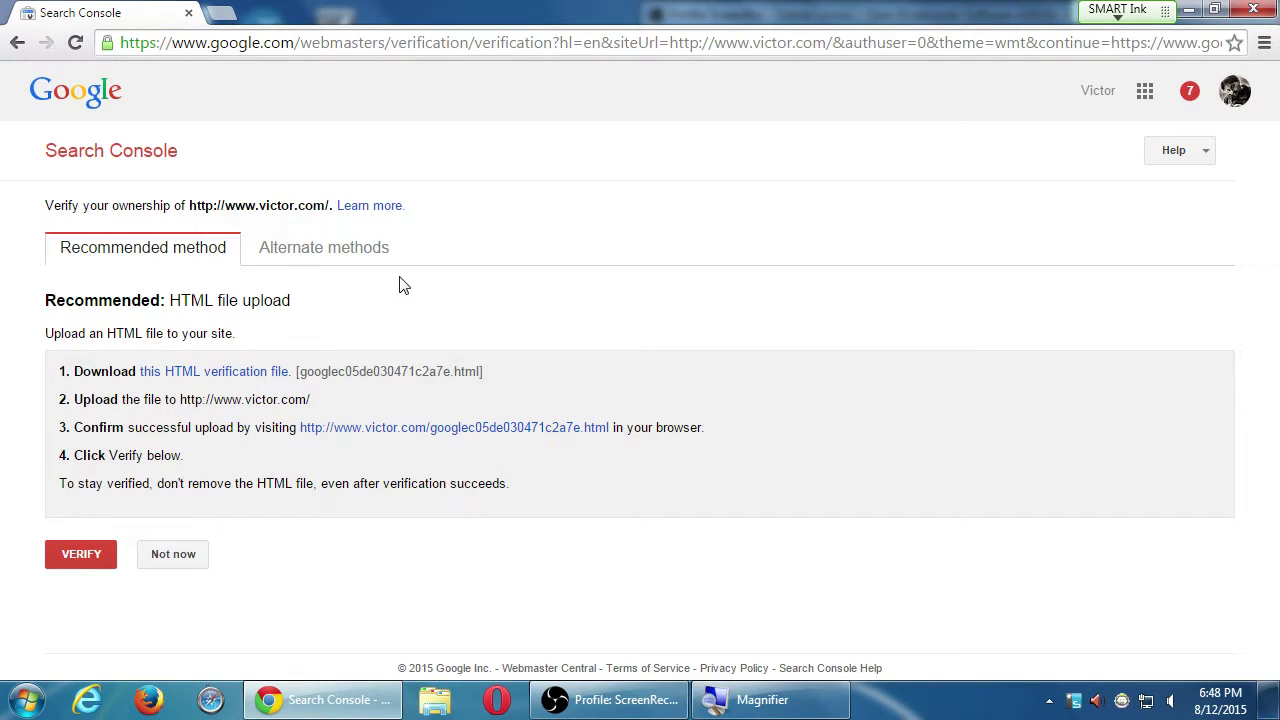
{"action": "left_click", "coordinate": [190, 560]}
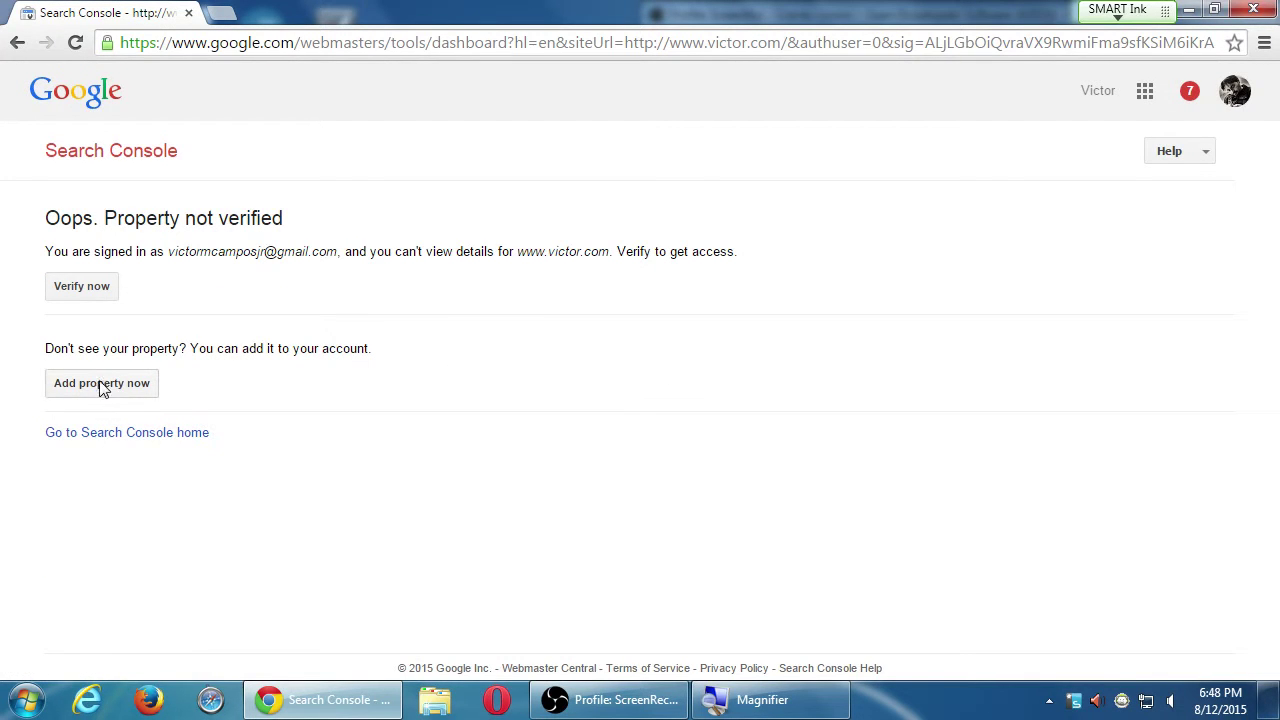
{"action": "left_click", "coordinate": [124, 157]}
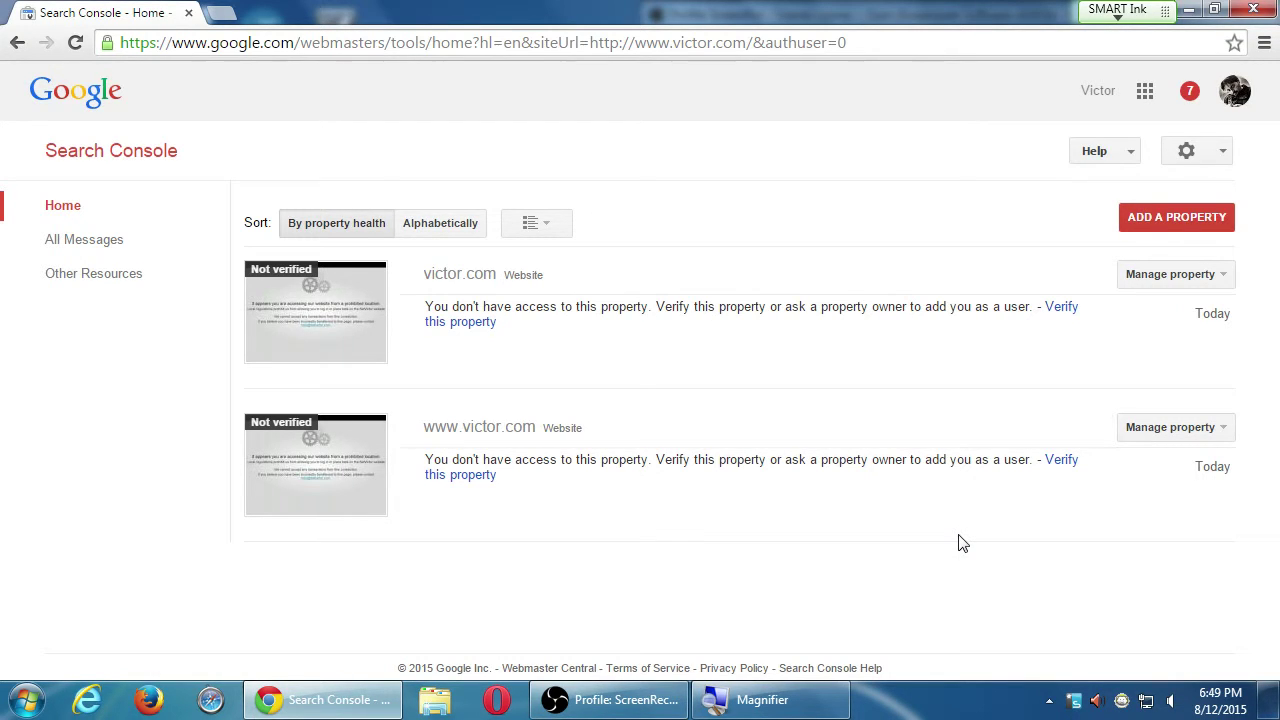
{"action": "key", "text": "F5"}
{"action": "key", "text": "F5"}
{"action": "left_click", "coordinate": [1165, 219]}
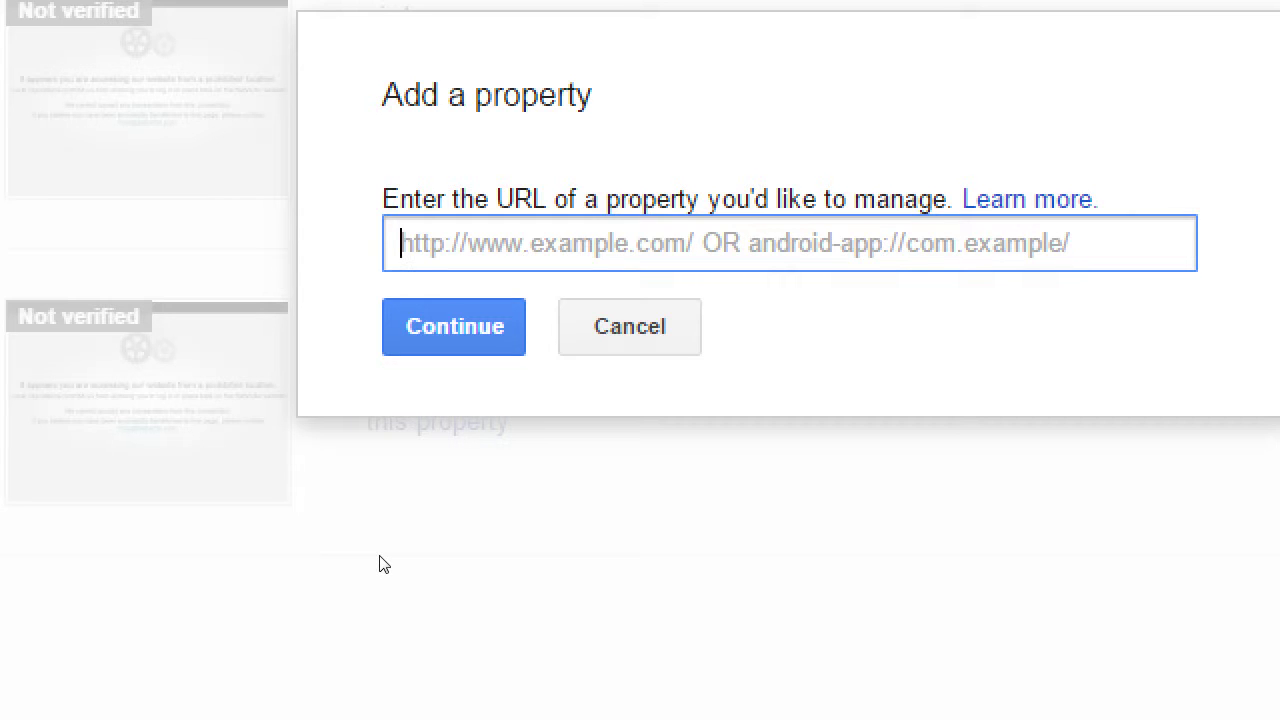
{"action": "type", "text": "https://"}
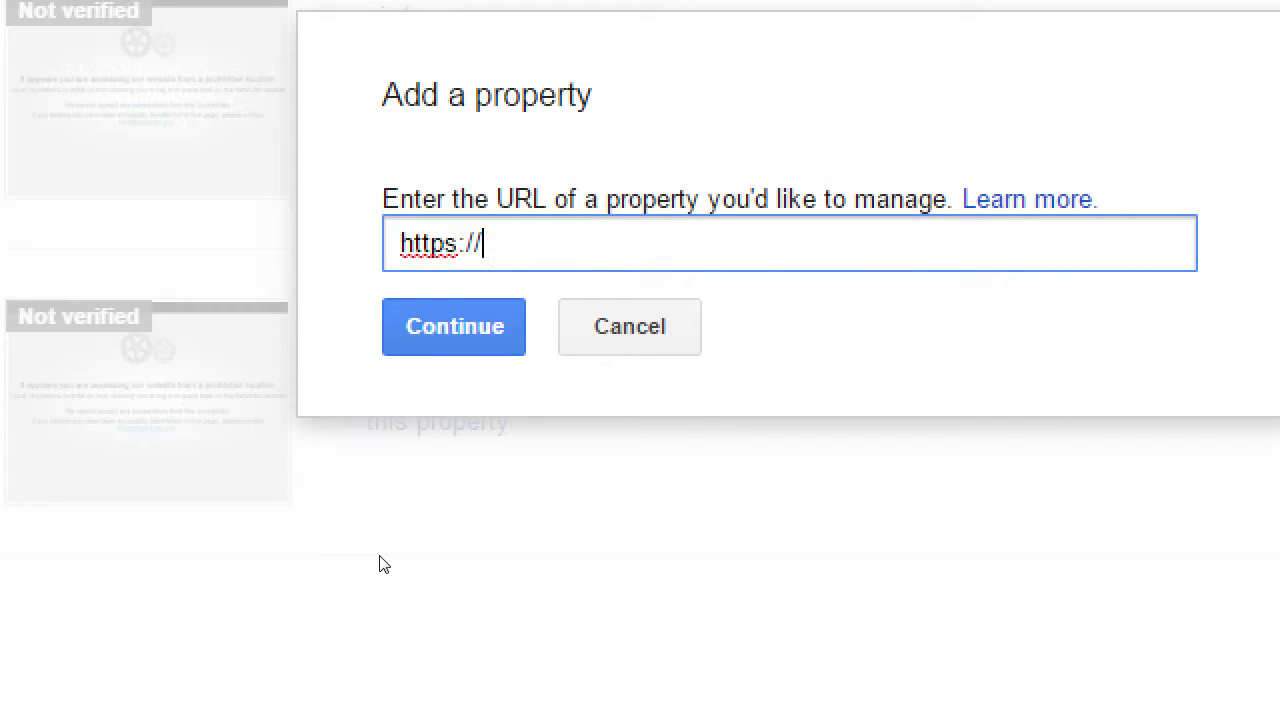
{"action": "type", "text": "victor.com"}
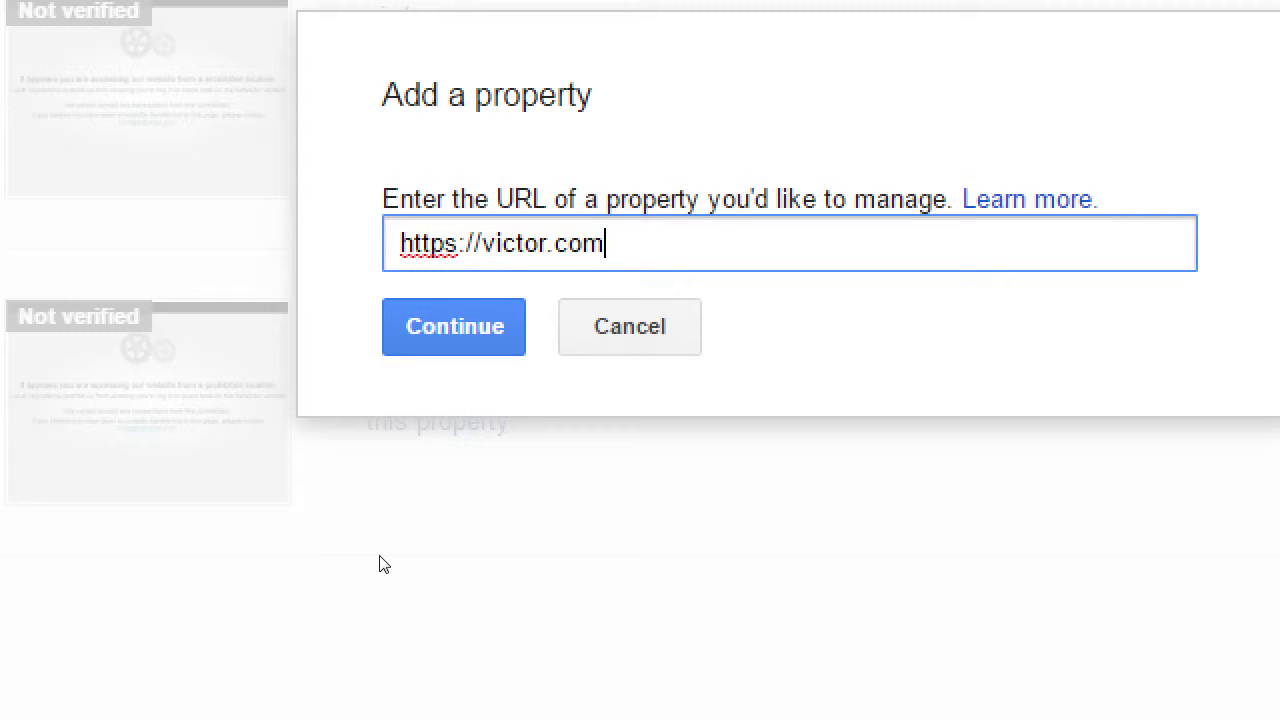
{"action": "key", "text": "Left"}
{"action": "key", "text": "Left"}
{"action": "key", "text": "Left"}
{"action": "key", "text": "Left"}
{"action": "key", "text": "Left"}
{"action": "key", "text": "Left"}
{"action": "key", "text": "Left"}
{"action": "key", "text": "Left"}
{"action": "key", "text": "Left"}
{"action": "key", "text": "Left"}
{"action": "type", "text": "www."}
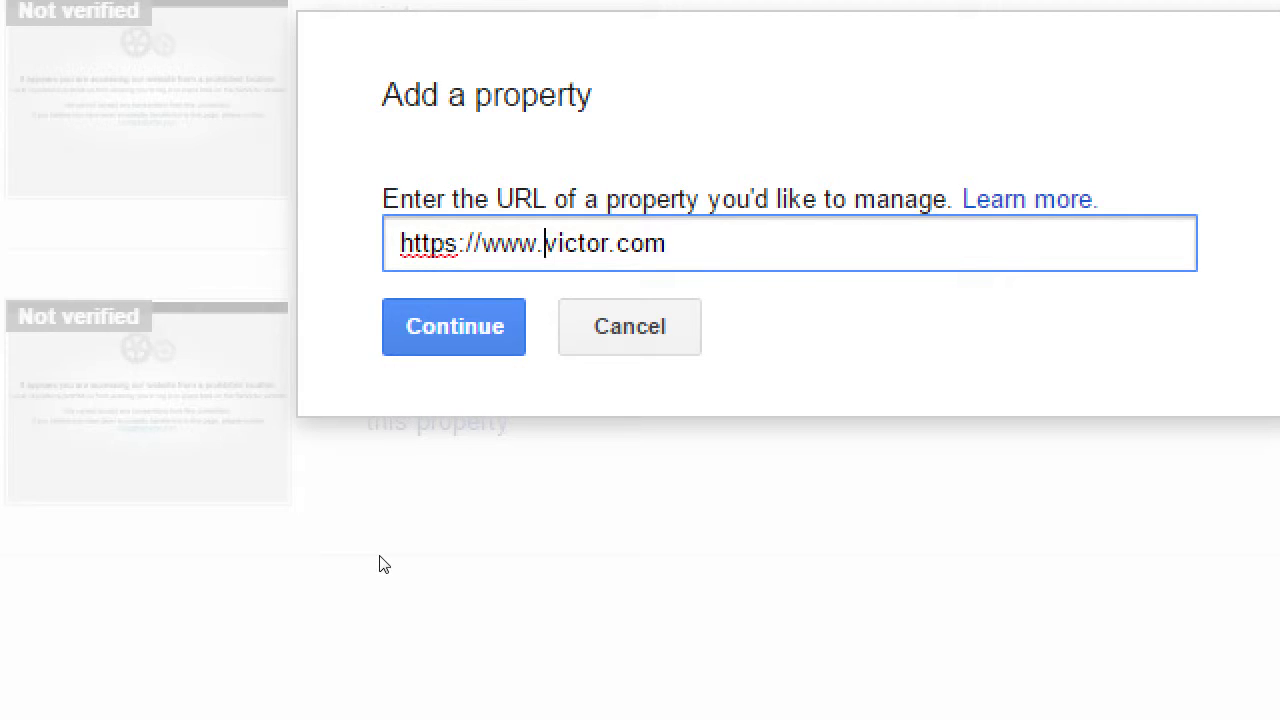
{"action": "key", "text": "Home"}
{"action": "left_click", "coordinate": [550, 448]}
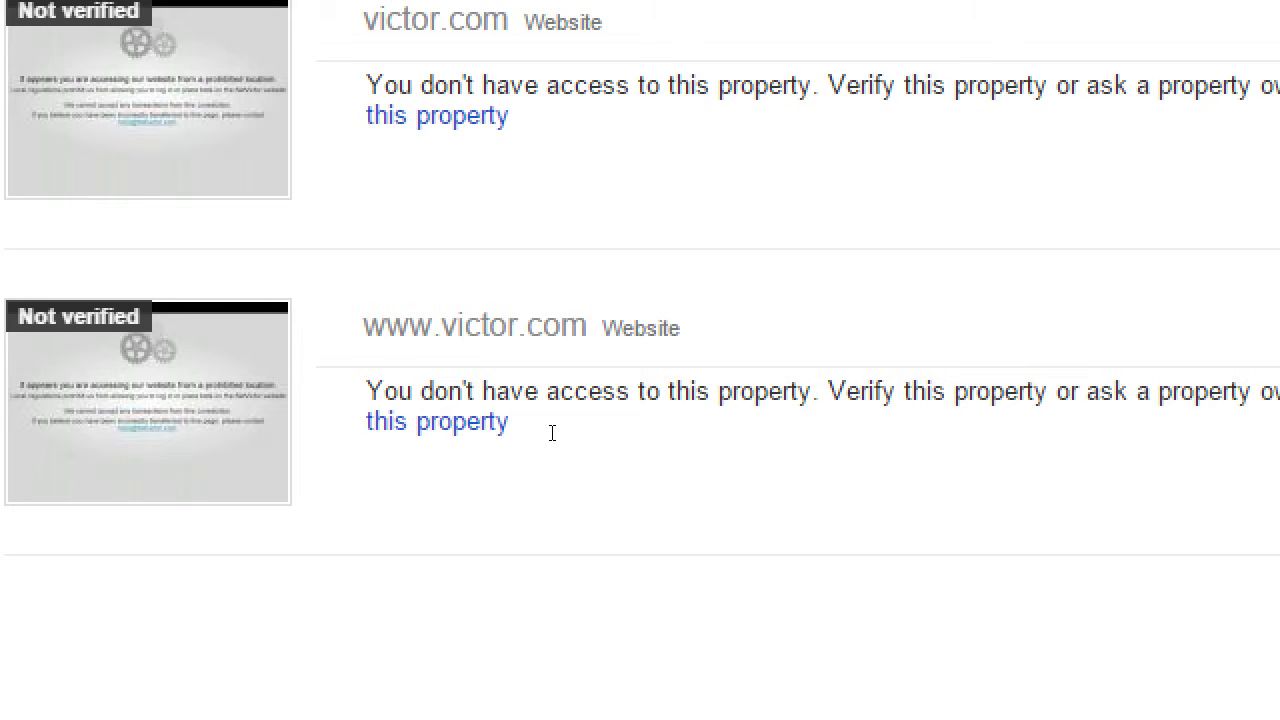
Zoom out and reload the Home property list.
{"action": "key", "text": "super+minus"}
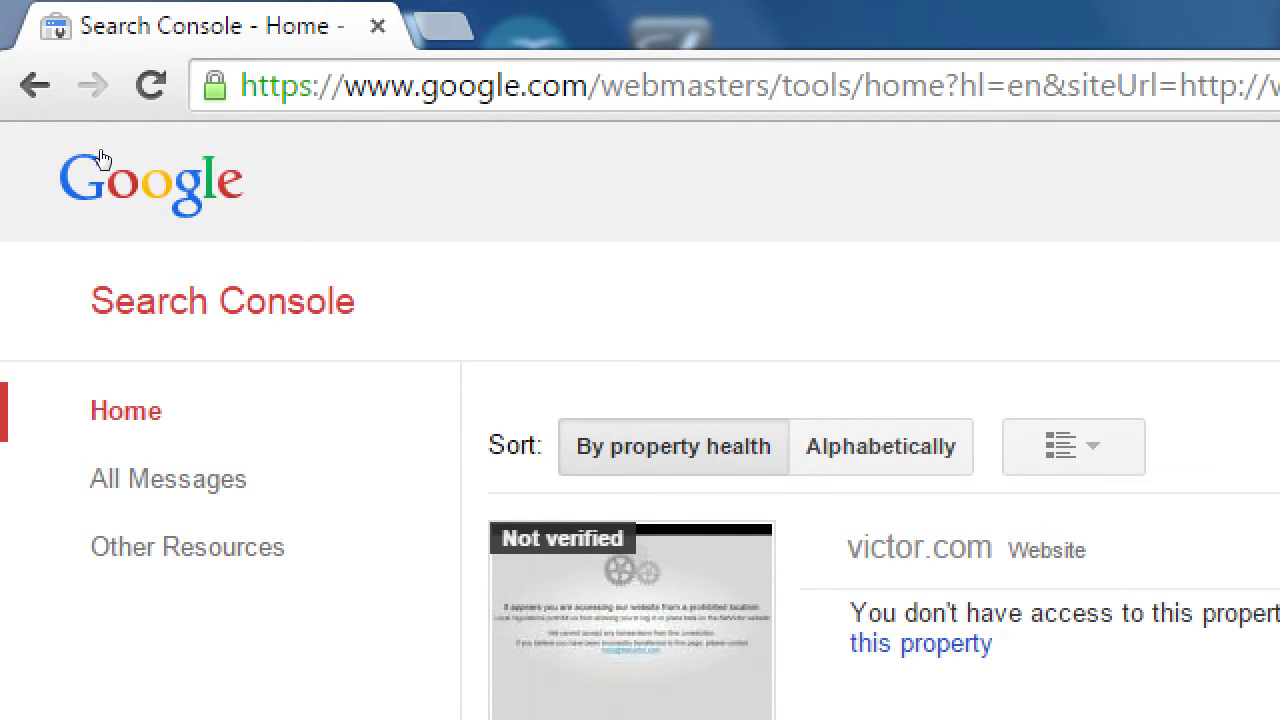
{"action": "left_click", "coordinate": [101, 152]}
{"action": "left_click", "coordinate": [82, 157]}
Open the victor.com All Messages list, which shows no messages.
{"action": "left_click", "coordinate": [168, 479]}
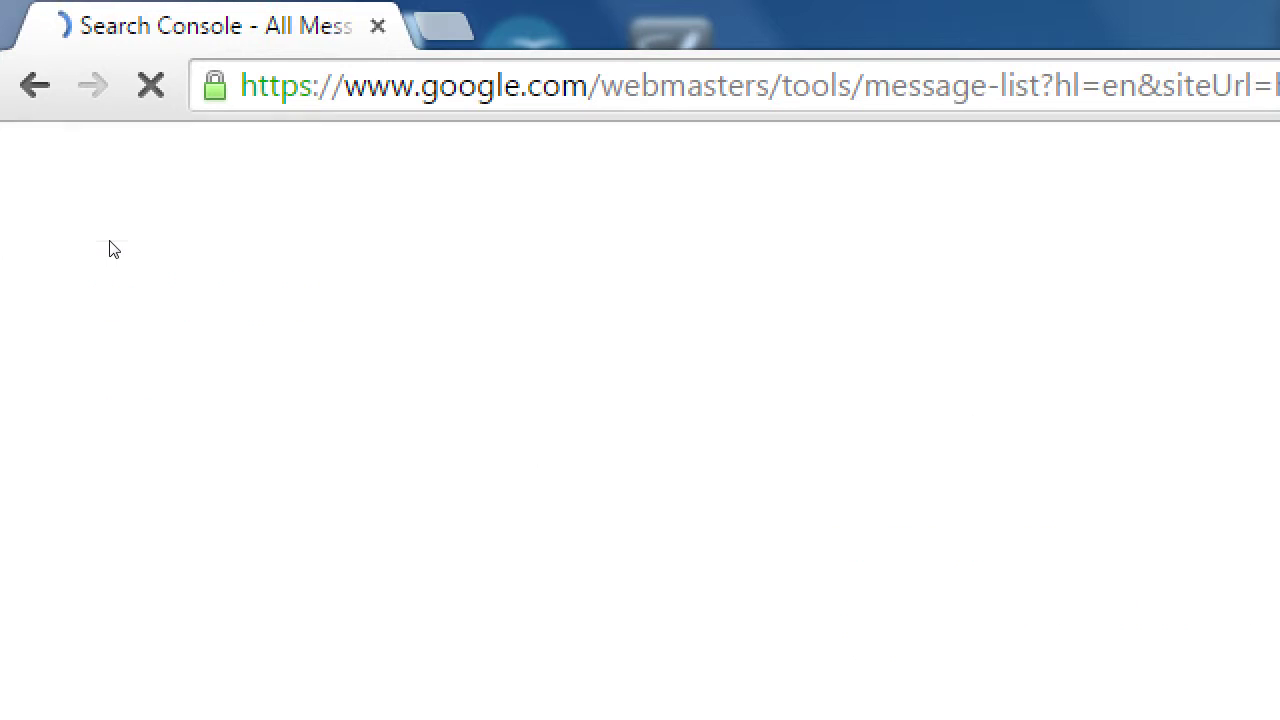
{"action": "left_click", "coordinate": [137, 290]}
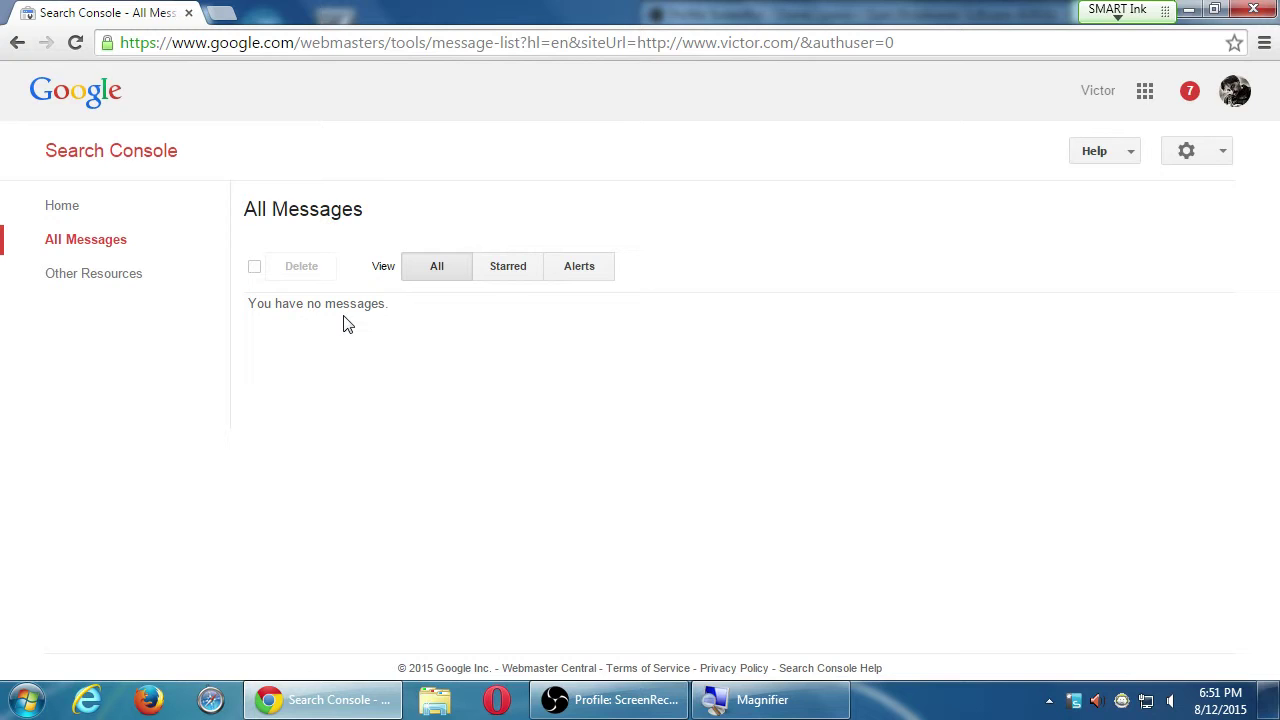
Snap the browser left and scroll the 53-message list back to the top.
{"action": "key", "text": "super+Left"}
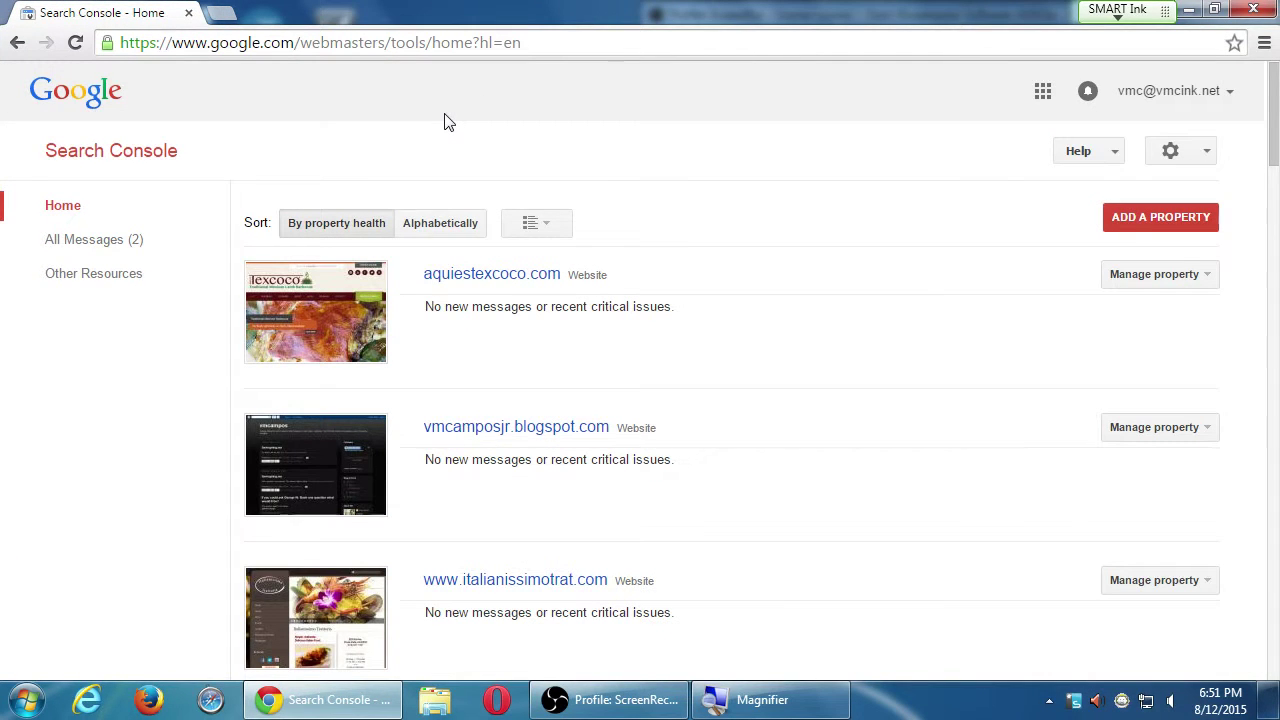
{"action": "key", "text": "super+plus"}
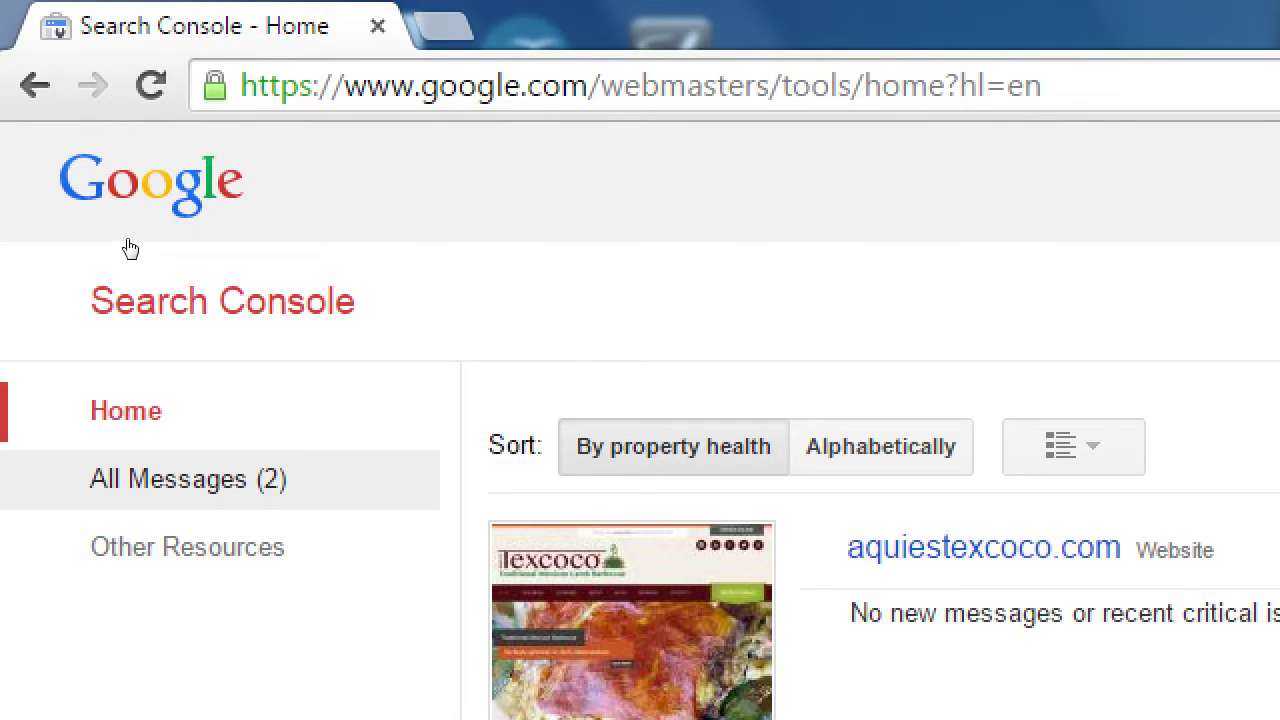
{"action": "key", "text": "super+minus"}
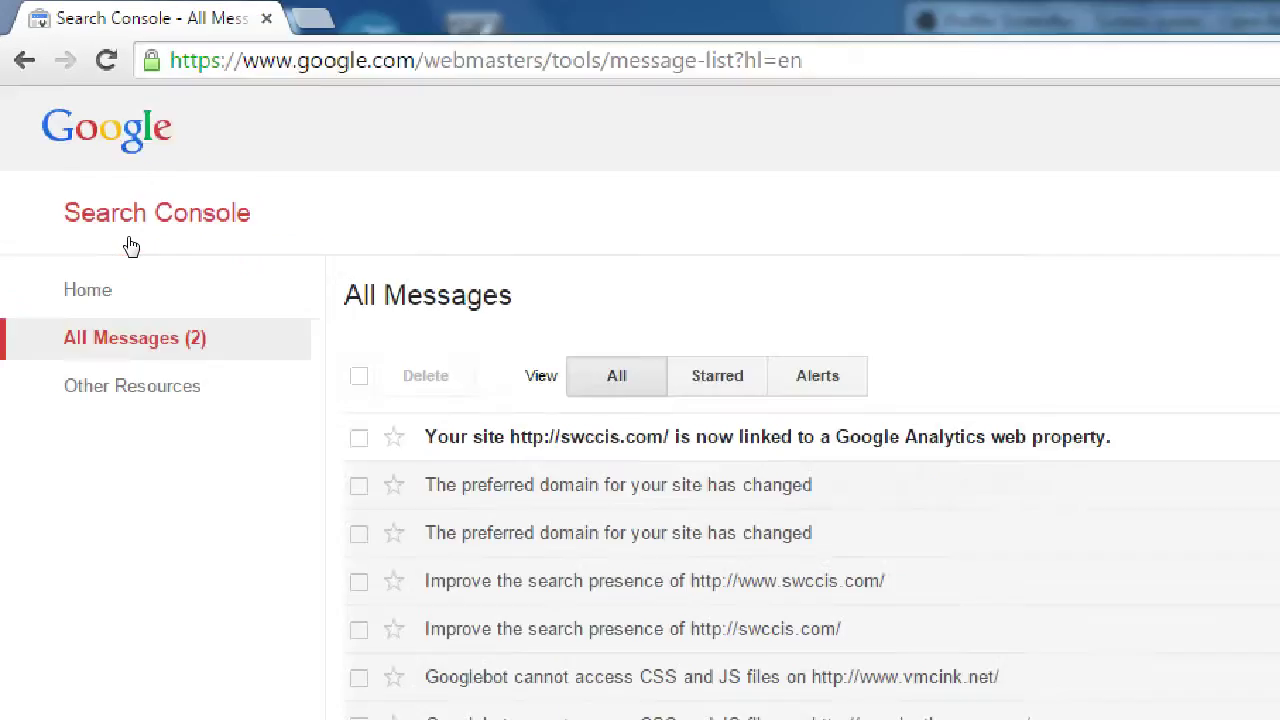
{"action": "scroll", "coordinate": [950, 405], "scroll_direction": "down", "scroll_amount": 5}
{"action": "scroll", "coordinate": [945, 400], "scroll_direction": "up", "scroll_amount": 5}
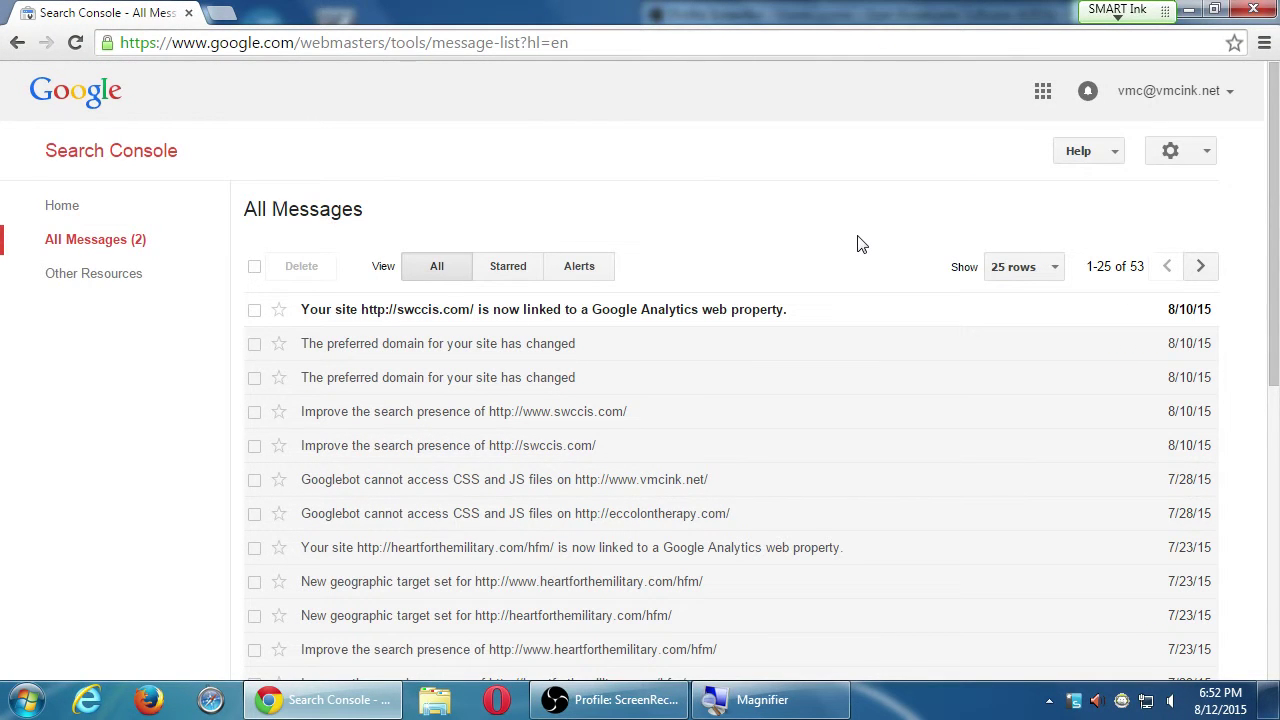
{"action": "left_click", "coordinate": [515, 454]}
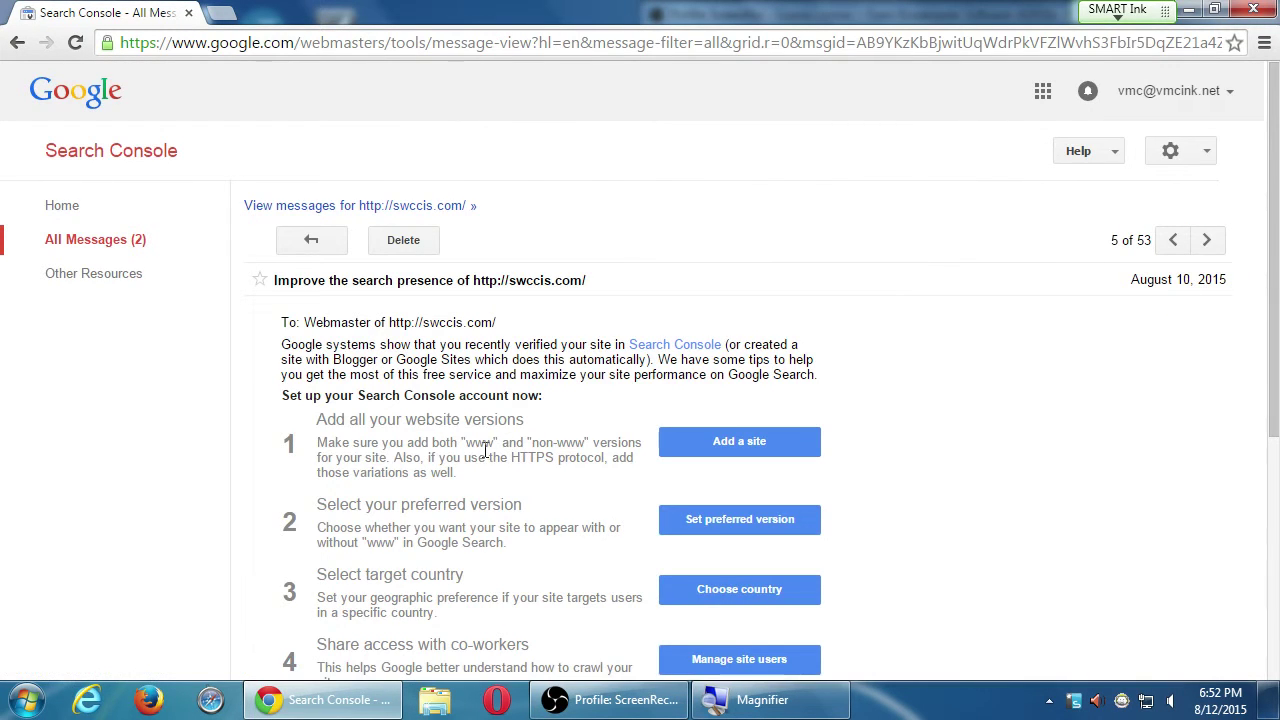
{"action": "key", "text": "alt+Left"}
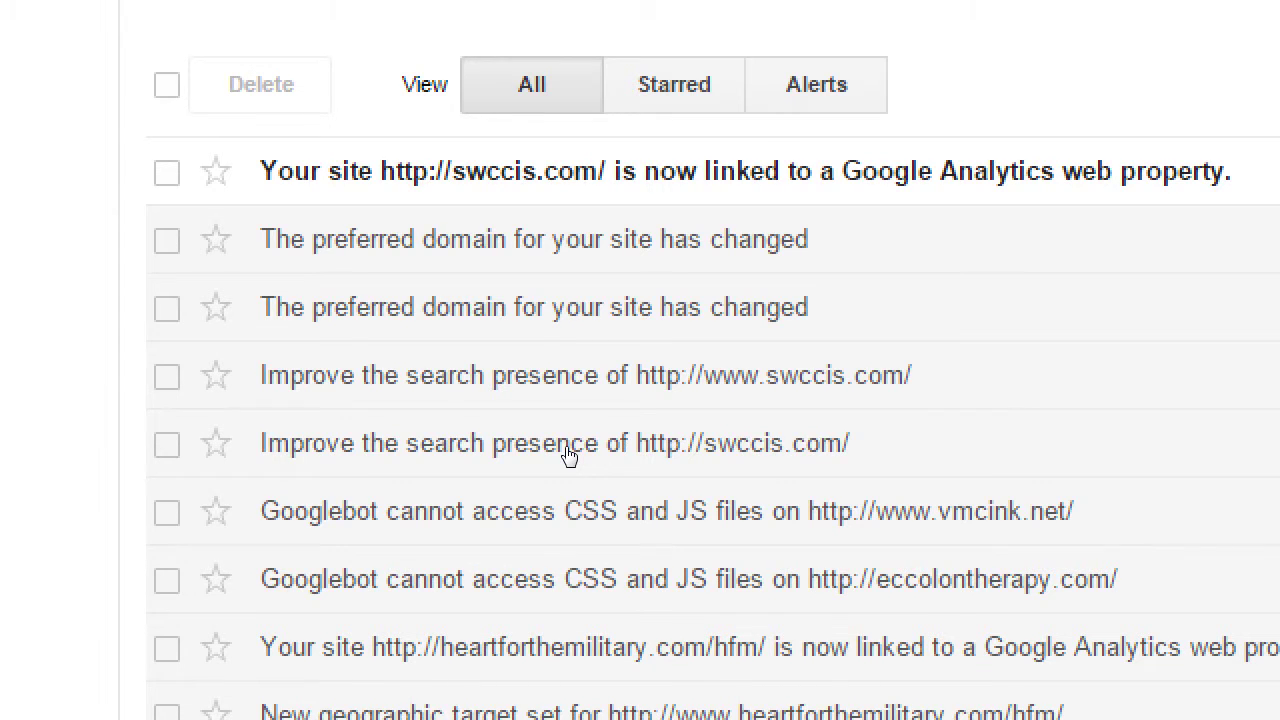
{"action": "left_click", "coordinate": [568, 456]}
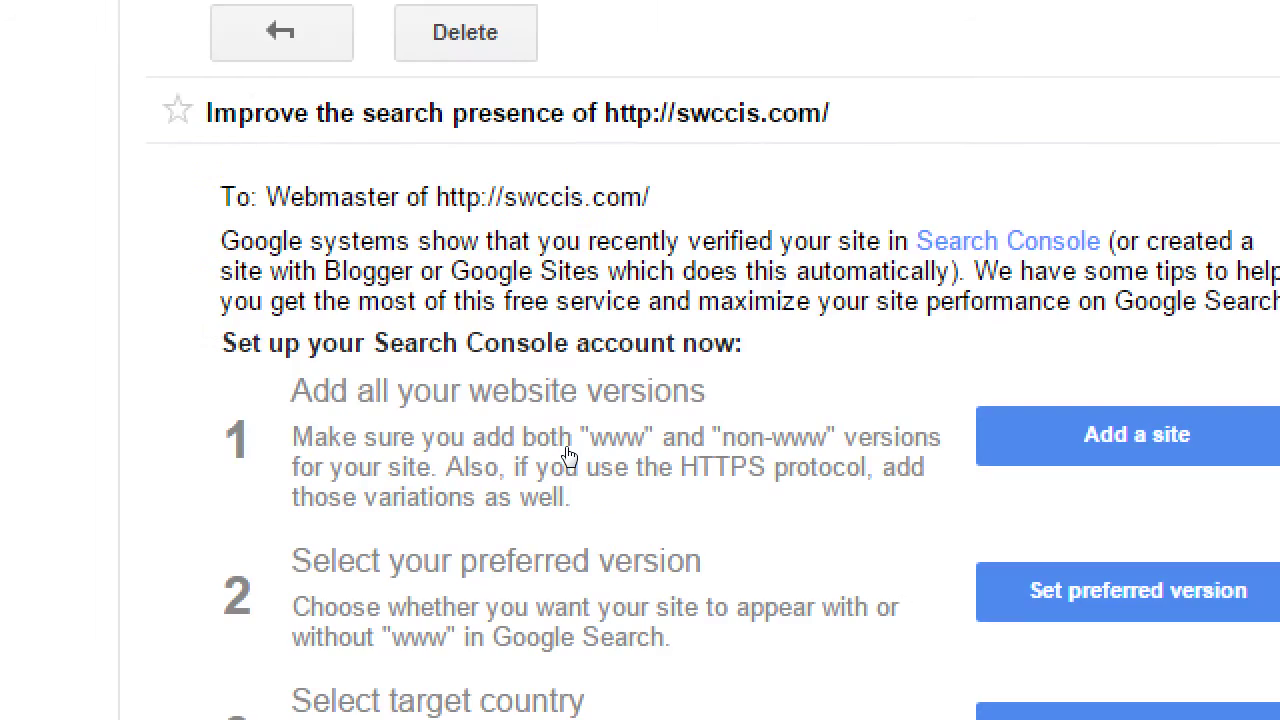
{"action": "scroll", "coordinate": [567, 450], "scroll_direction": "down", "scroll_amount": 3}
{"action": "scroll", "coordinate": [569, 452], "scroll_direction": "up", "scroll_amount": 1}
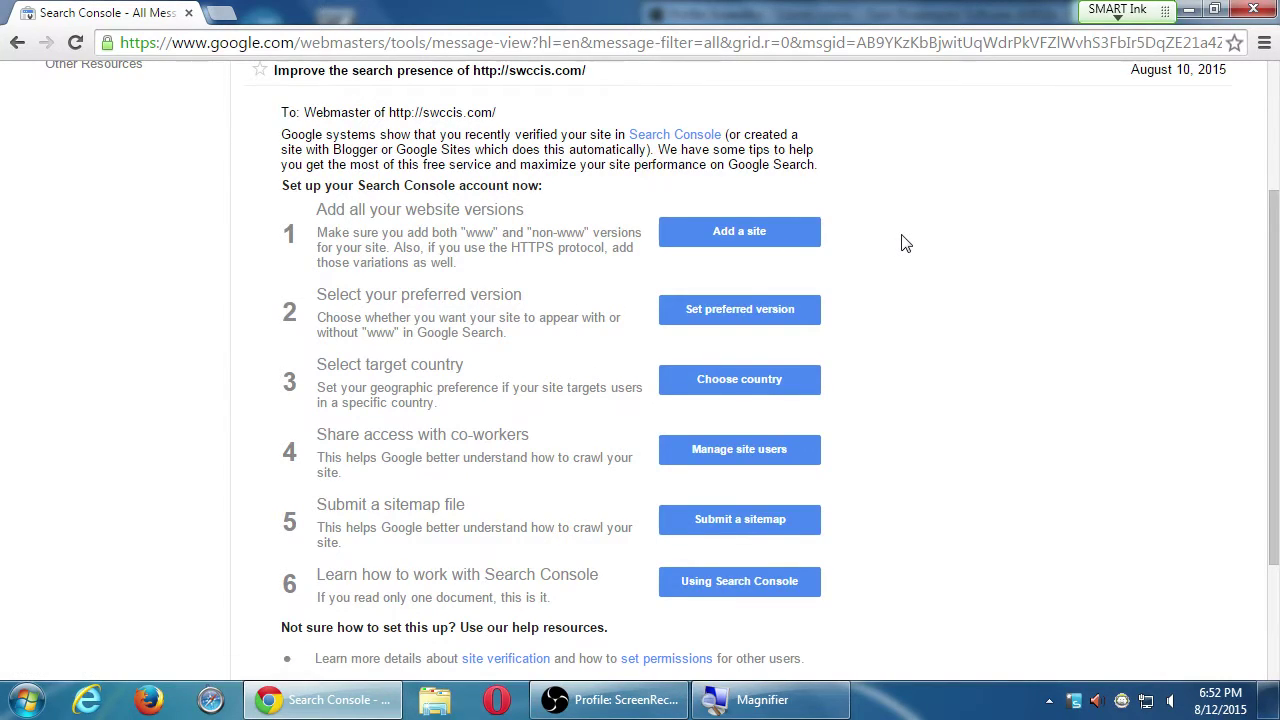
{"action": "key", "text": "super+plus"}
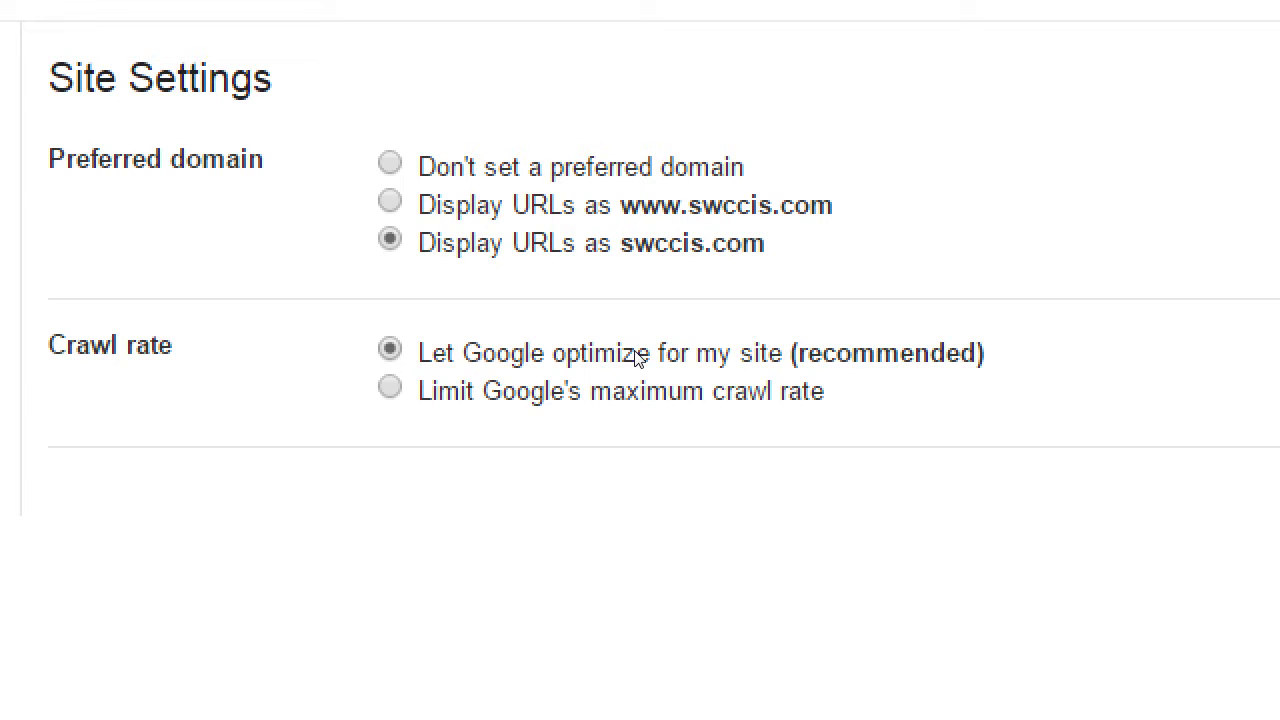
Keep crawl rate Google-optimized and reselect swccis.com as the preferred domain.
{"action": "left_click", "coordinate": [421, 376]}
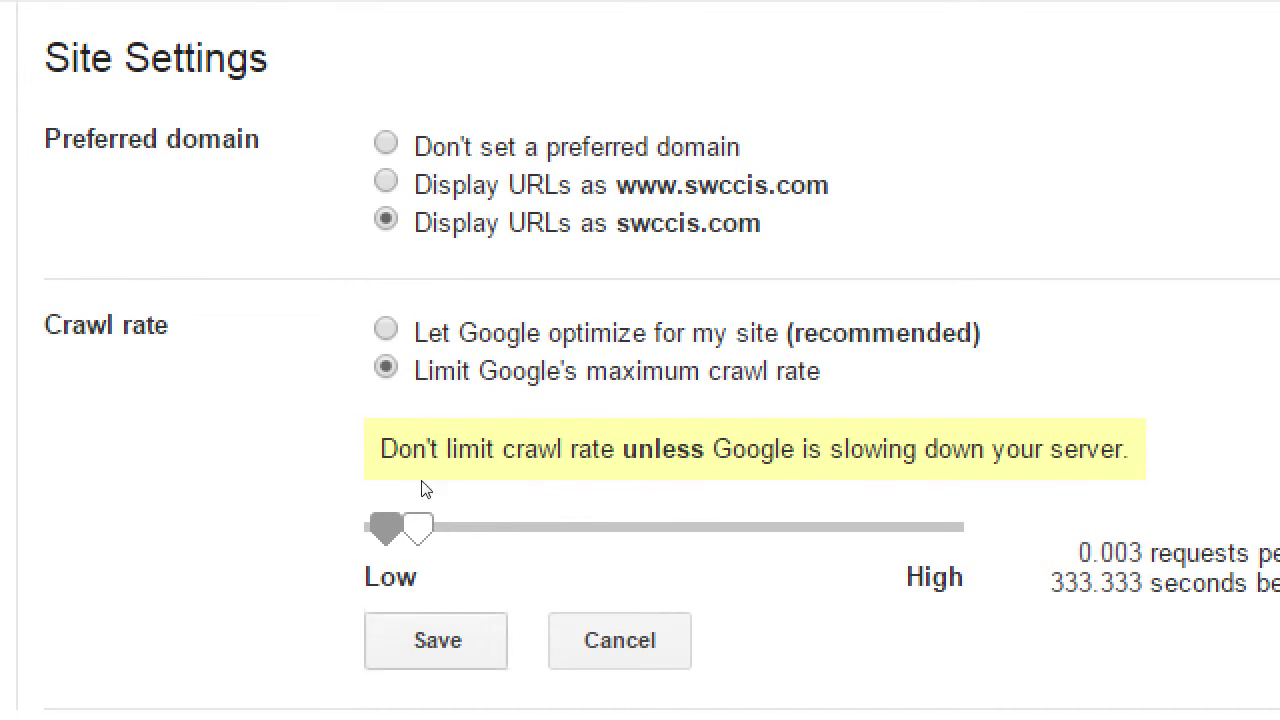
{"action": "left_click", "coordinate": [422, 343]}
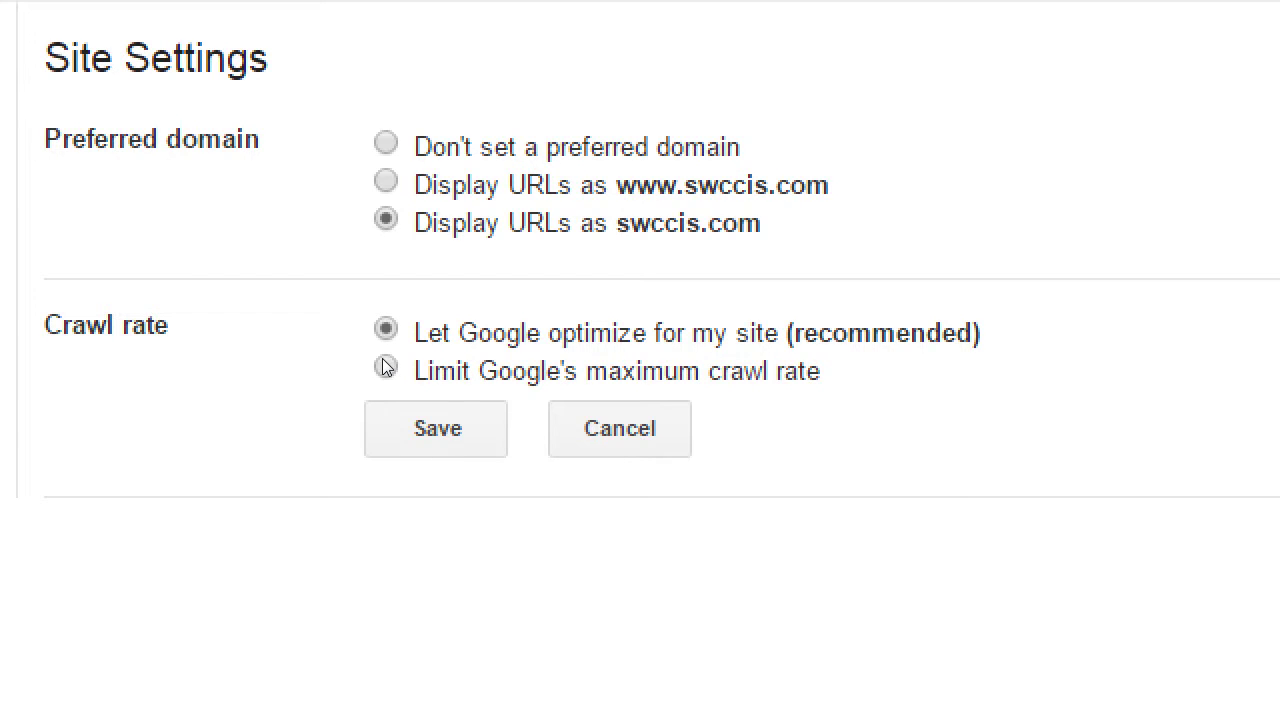
{"action": "left_click", "coordinate": [555, 410]}
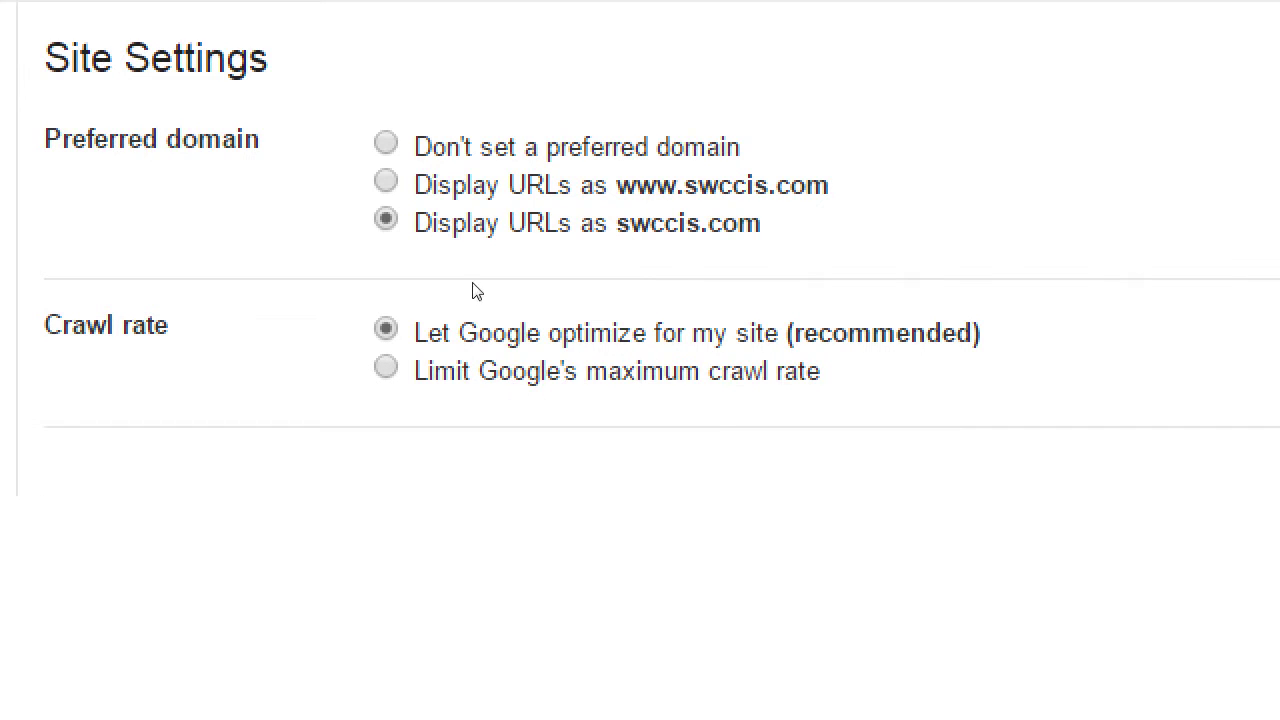
{"action": "key", "text": "Up"}
{"action": "key", "text": "Up"}
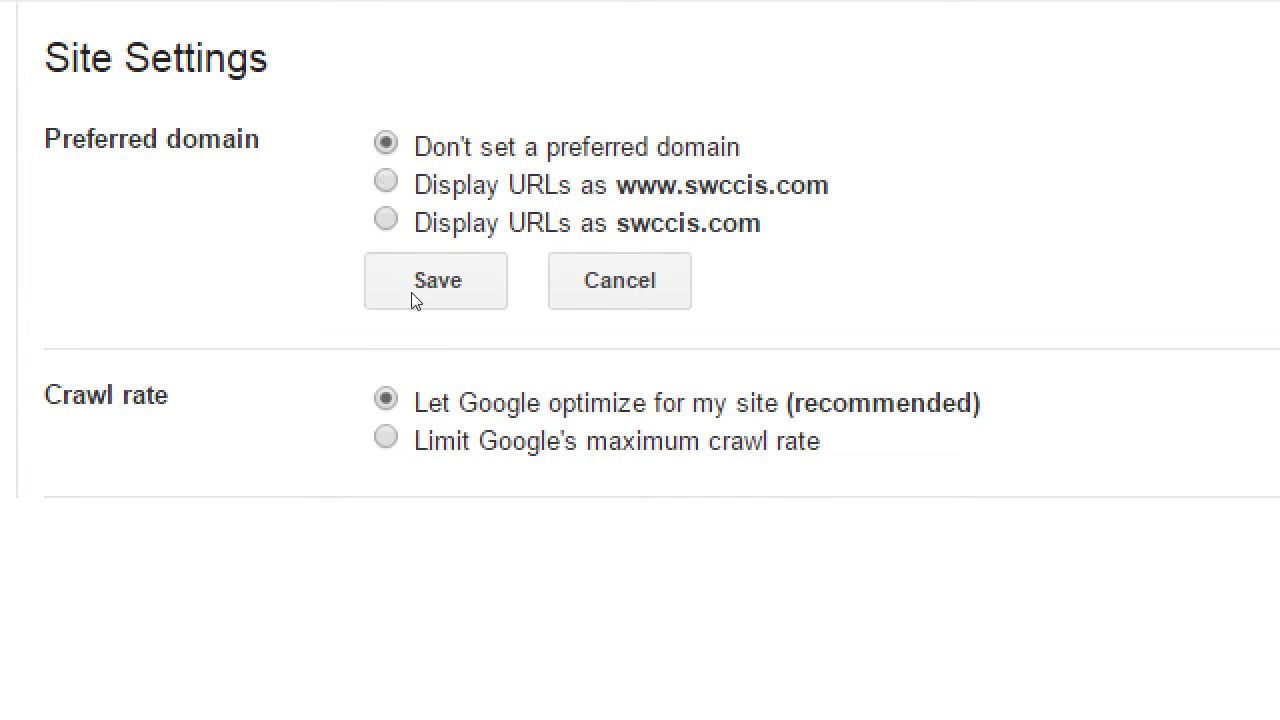
{"action": "key", "text": "Up"}
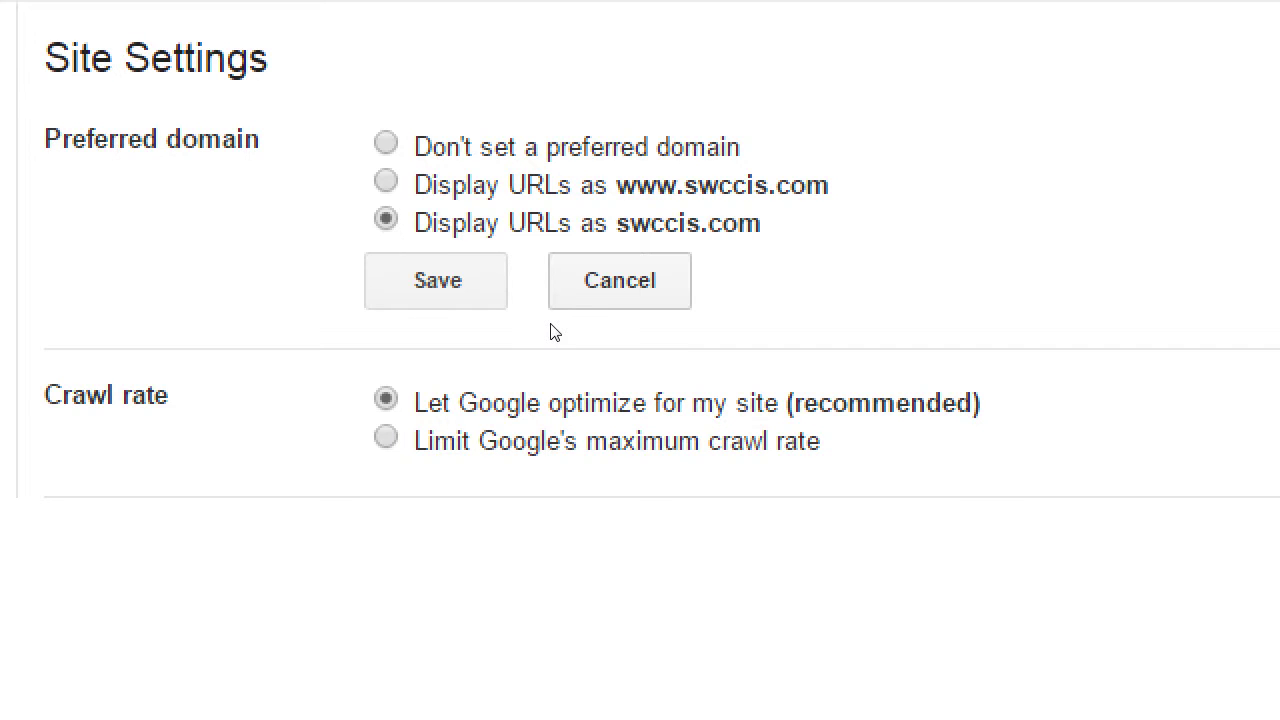
Save swccis.com as the preferred domain.
{"action": "left_click", "coordinate": [565, 300]}
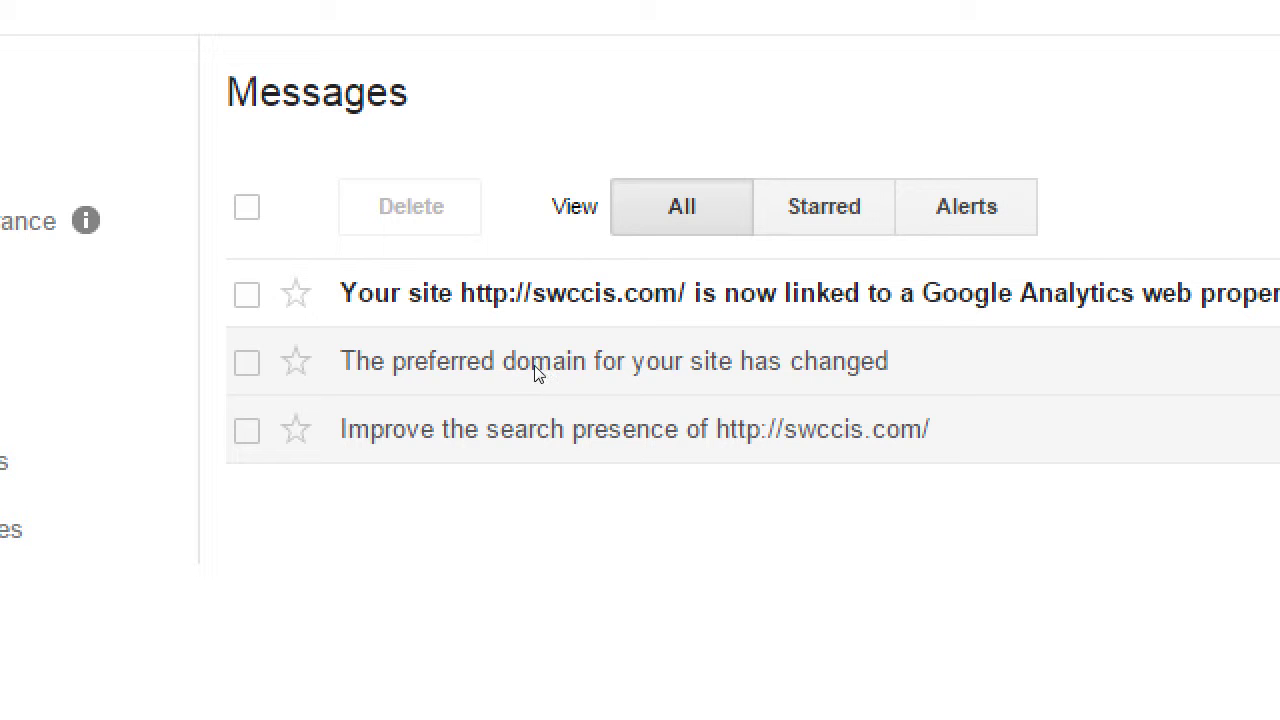
Enable country targeting for swccis.com with Venezuela as the target country.
{"action": "left_click", "coordinate": [540, 429]}
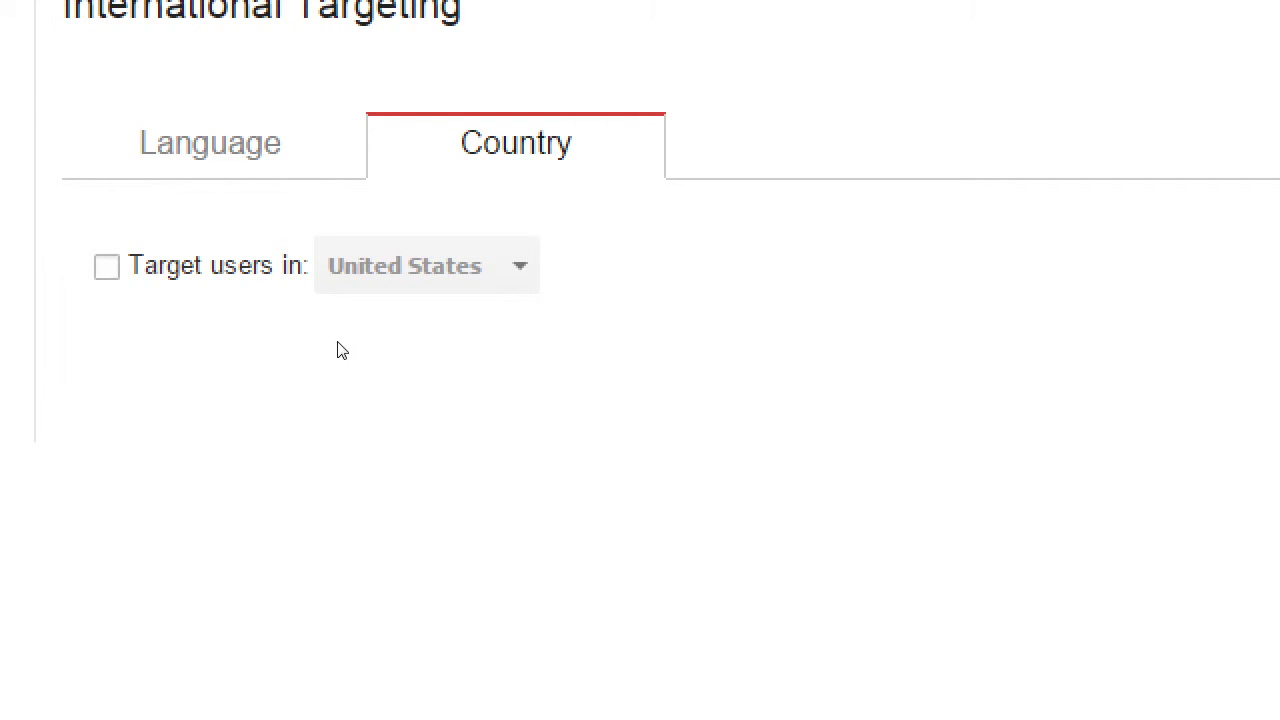
{"action": "key", "text": "space"}
{"action": "key", "text": "space"}
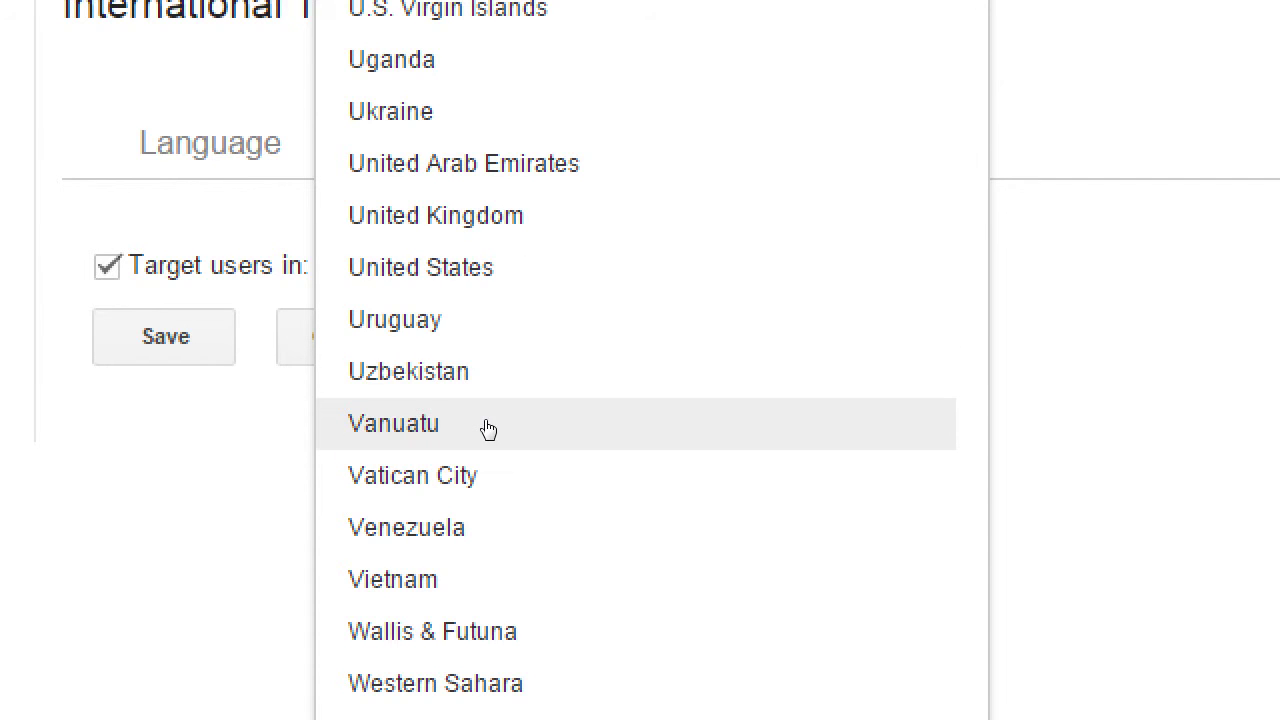
{"action": "key", "text": "Down"}
{"action": "key", "text": "Return"}
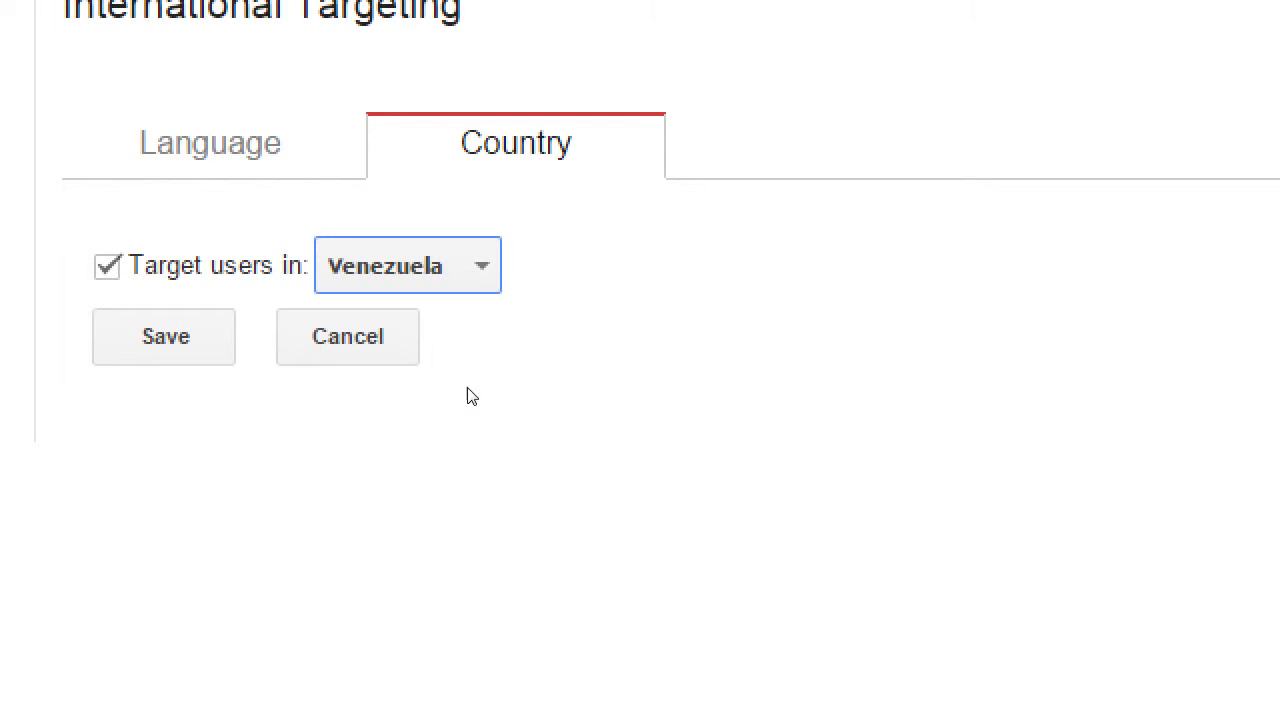
Discard the unsaved Venezuela country-targeting choice.
{"action": "left_click", "coordinate": [412, 382]}
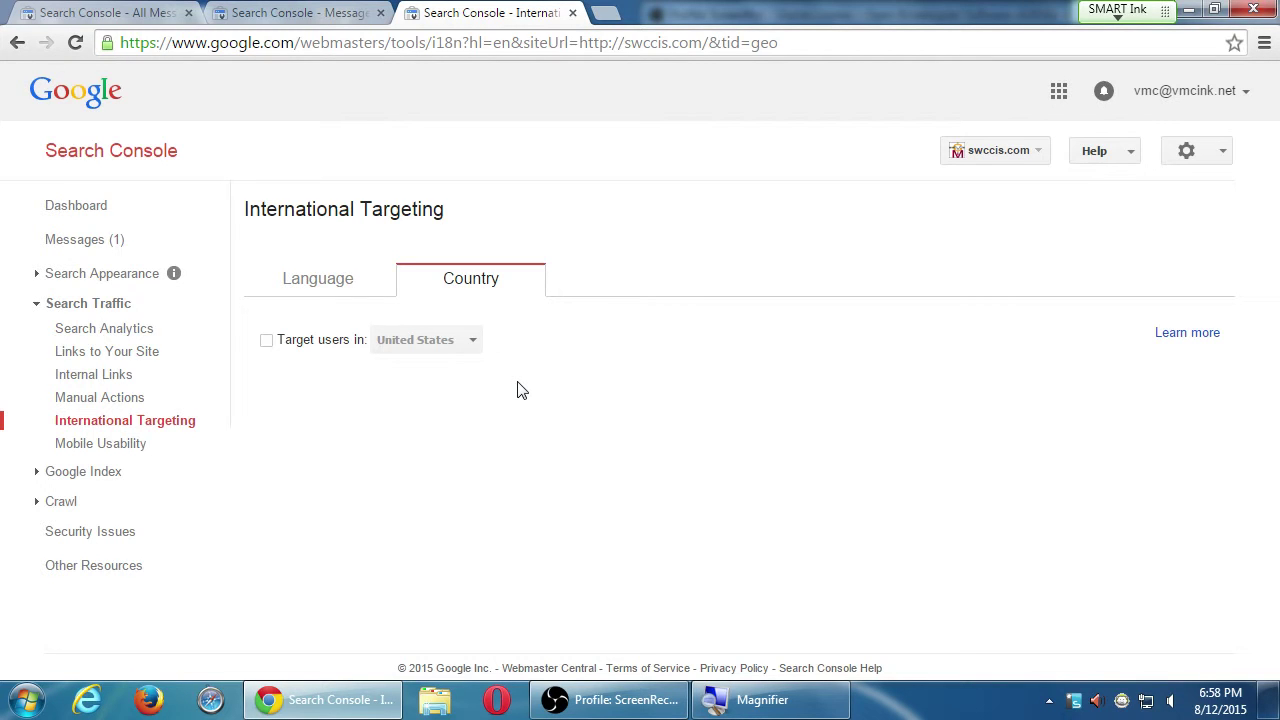
Re-enable country targeting, try Vatican City and then United States, and cancel the change.
{"action": "left_click", "coordinate": [348, 343]}
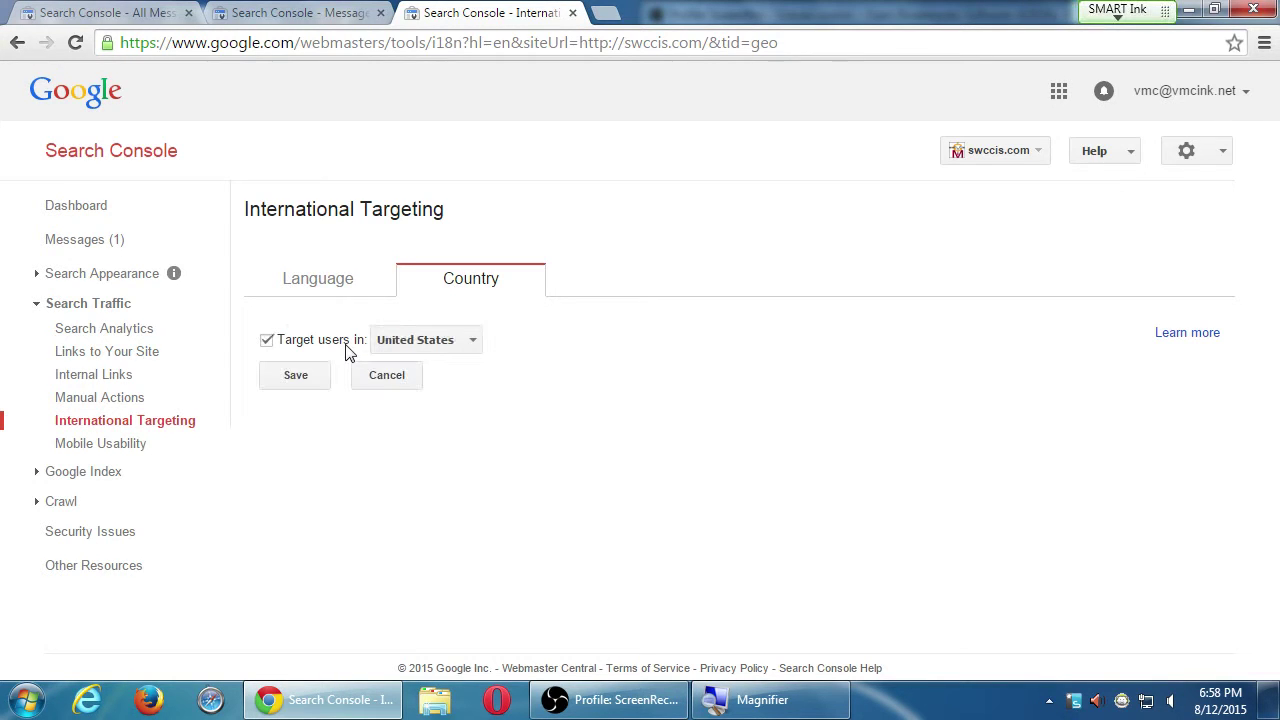
{"action": "left_click", "coordinate": [455, 343]}
{"action": "left_click_drag", "start_coordinate": [700, 648], "coordinate": [677, 666]}
{"action": "left_click", "coordinate": [468, 447]}
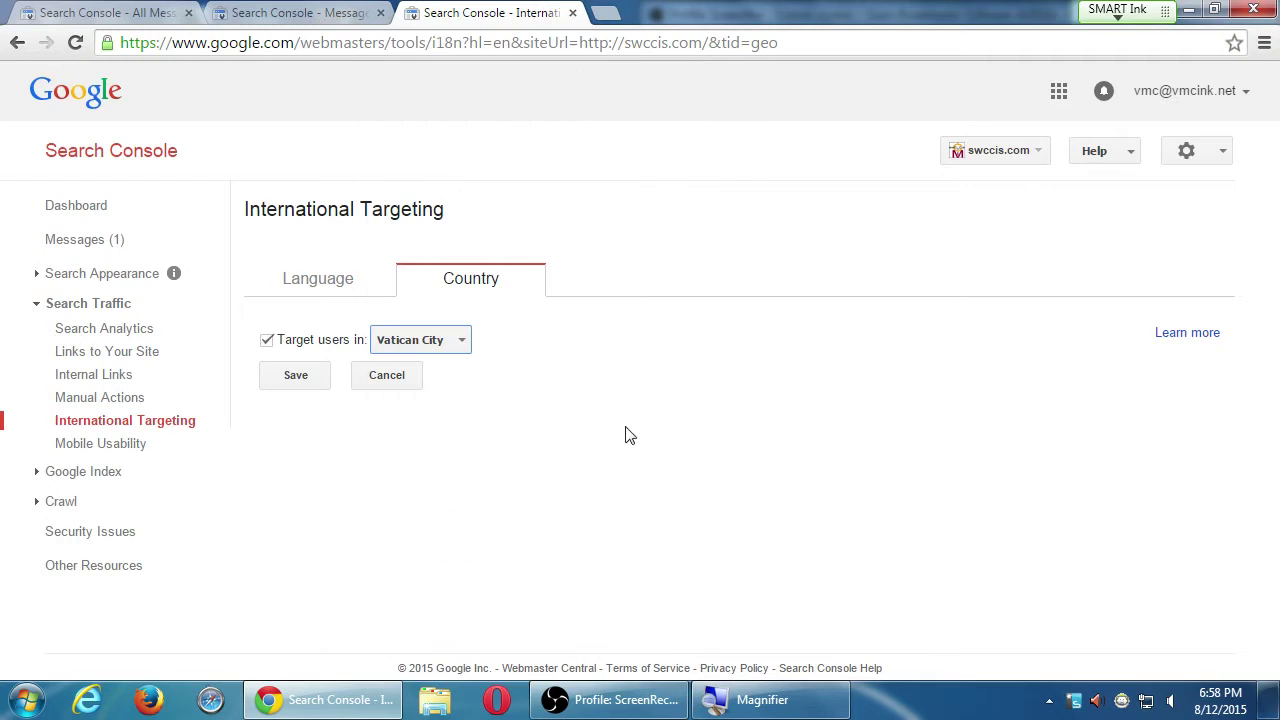
{"action": "left_click", "coordinate": [456, 342]}
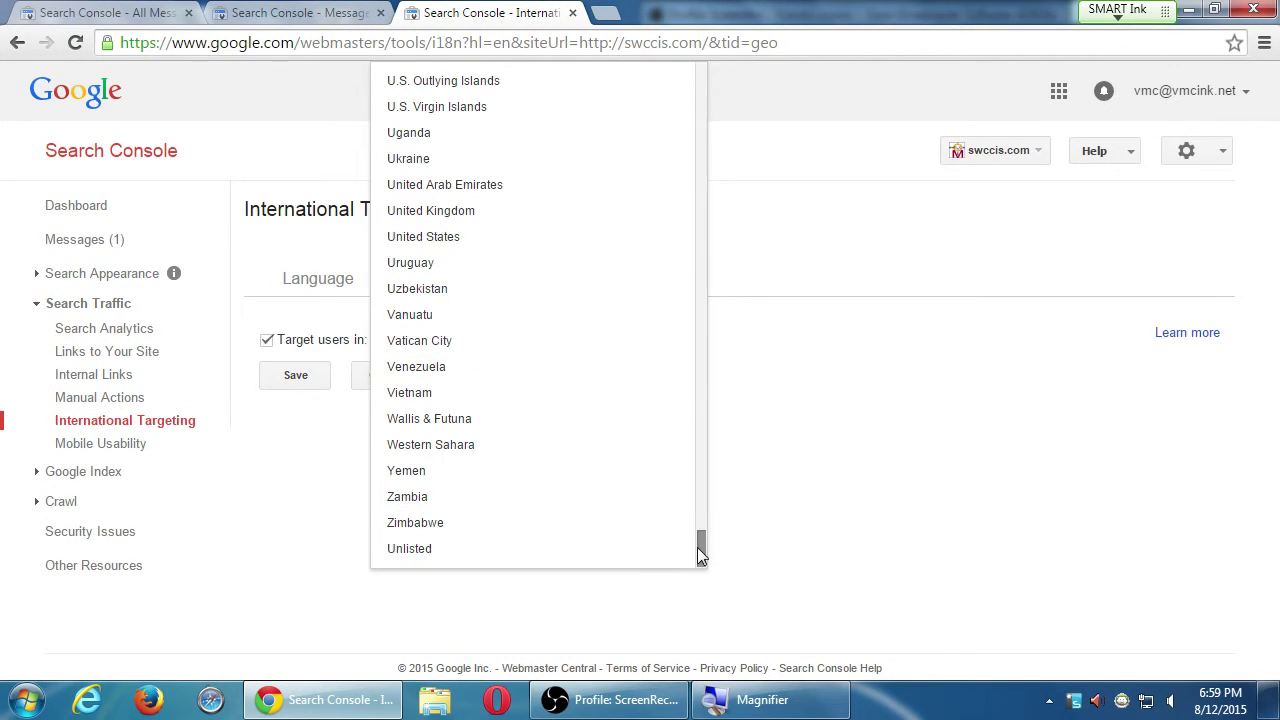
{"action": "left_click_drag", "start_coordinate": [704, 547], "coordinate": [680, 583]}
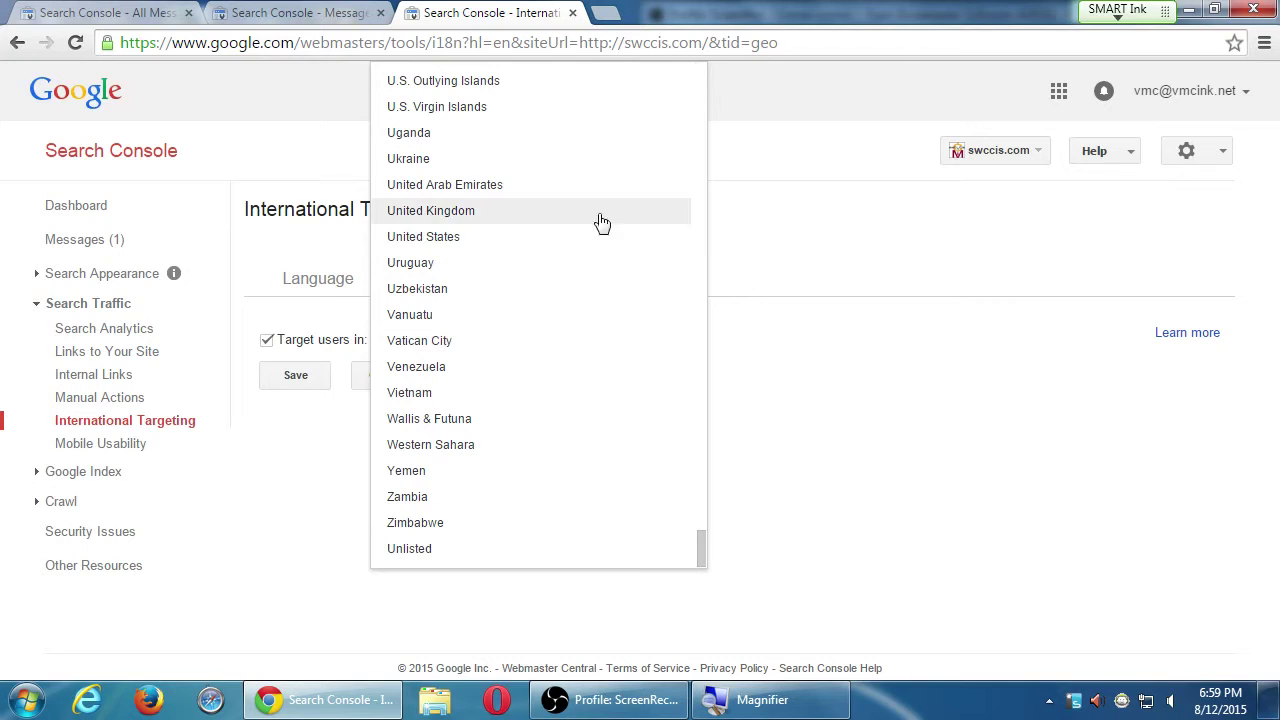
{"action": "left_click", "coordinate": [470, 244]}
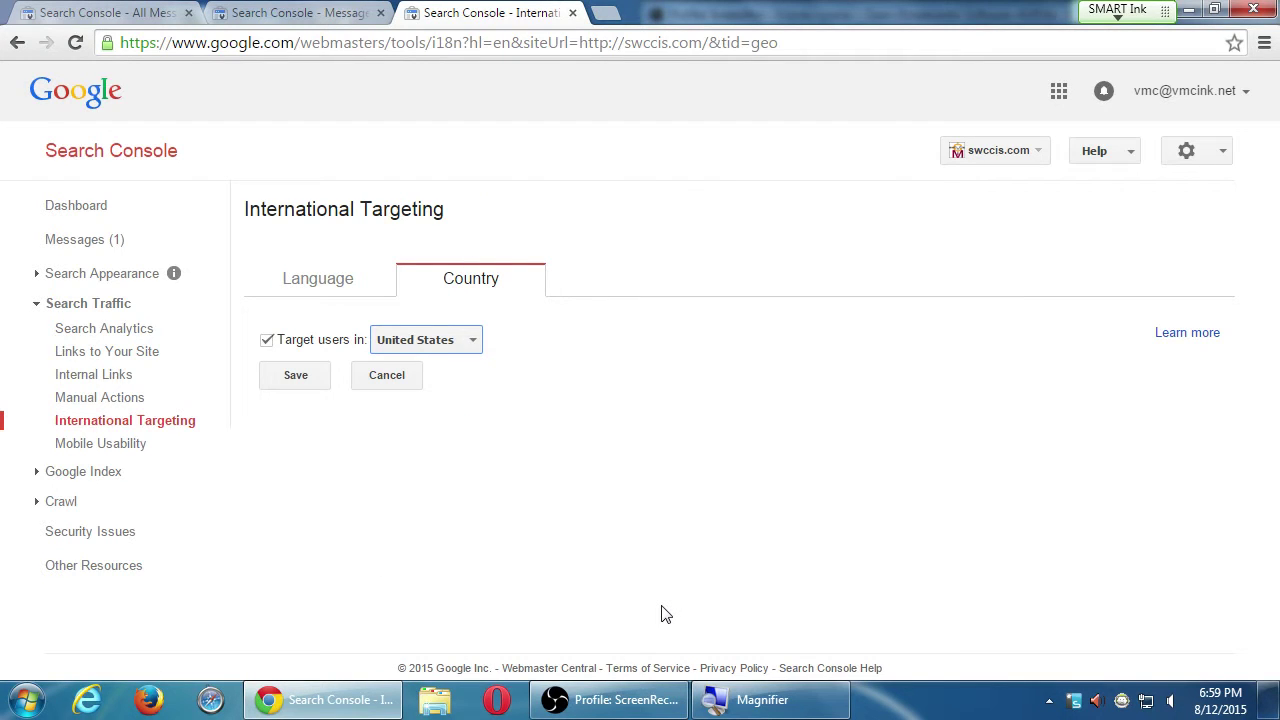
{"action": "left_click", "coordinate": [415, 385]}
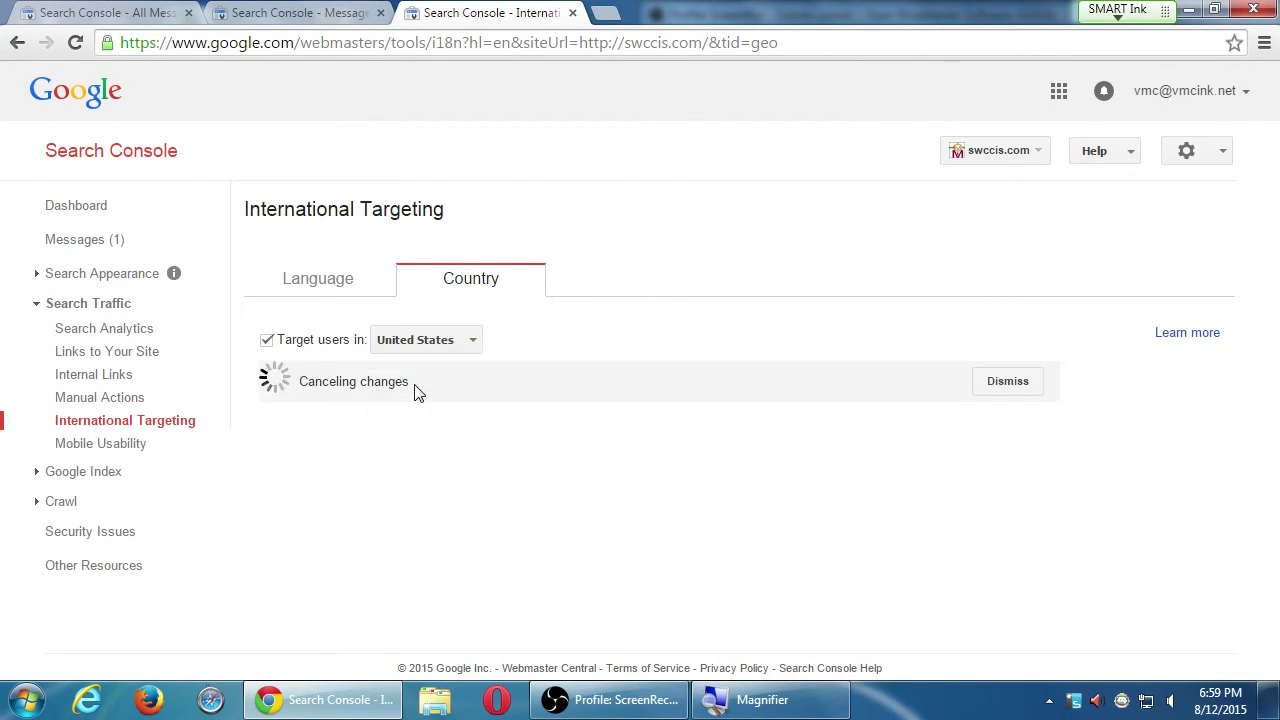
Open the site's messages and scroll through the 'Improve the search presence' message.
{"action": "left_click", "coordinate": [112, 246]}
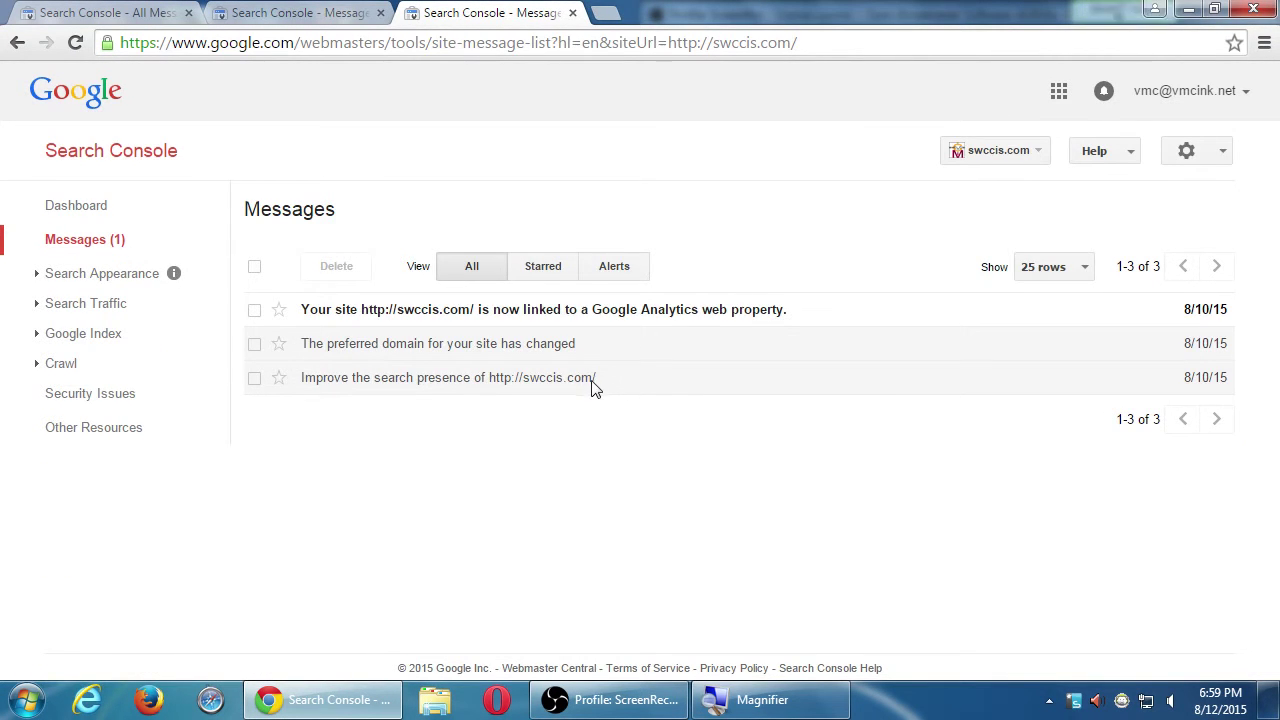
{"action": "left_click", "coordinate": [592, 386]}
{"action": "scroll", "coordinate": [617, 390], "scroll_direction": "down", "scroll_amount": 2}
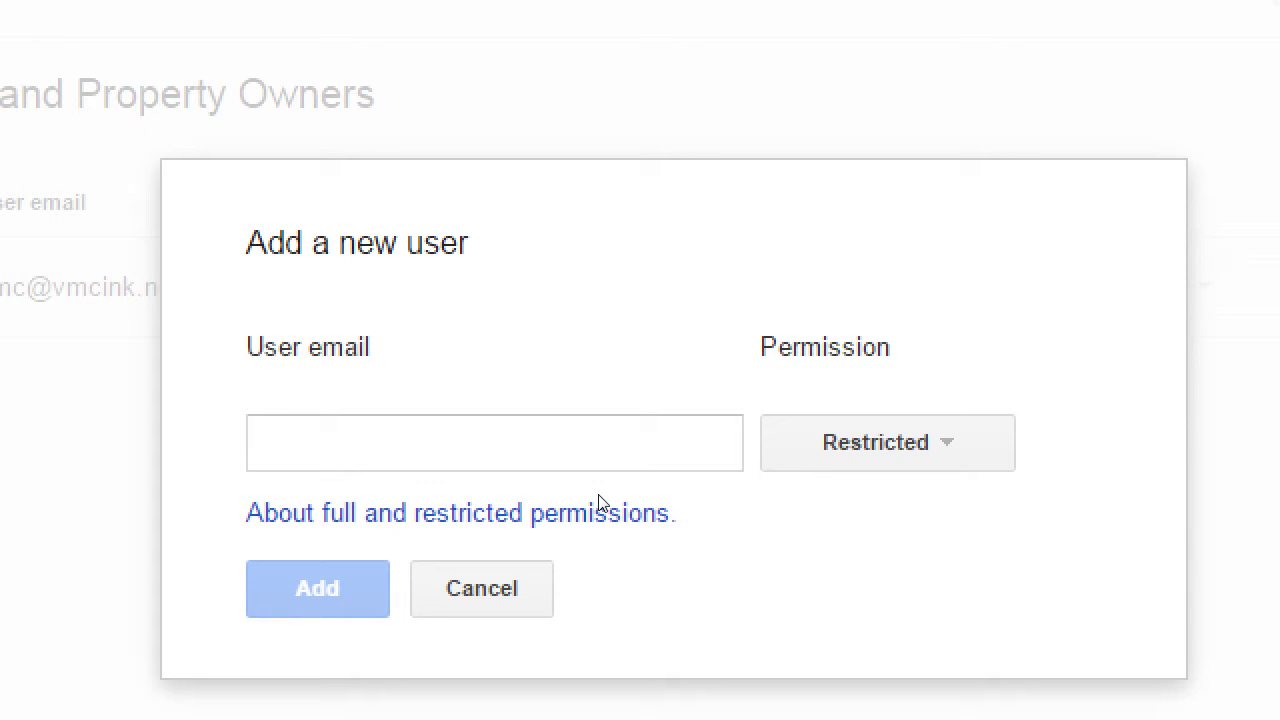
Preview the Full permission level, then leave the new user's permission at Restricted.
{"action": "key", "text": "Tab"}
{"action": "key", "text": "Down"}
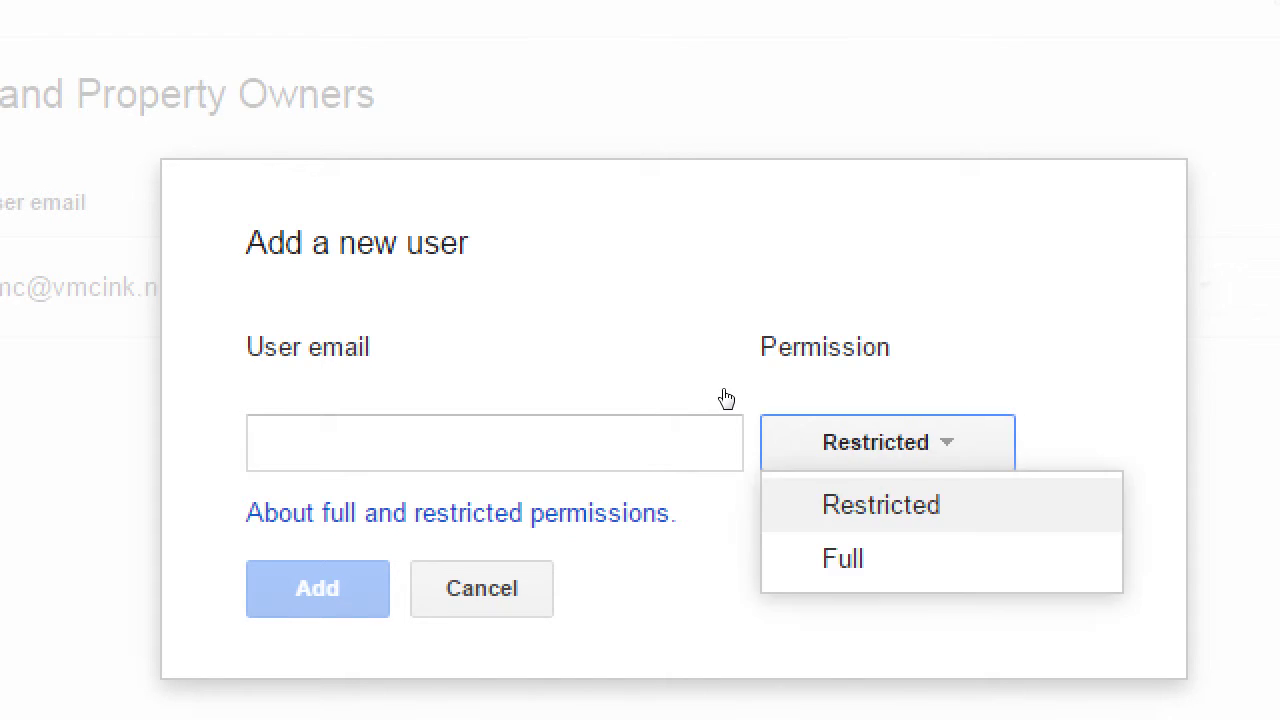
{"action": "key", "text": "Down"}
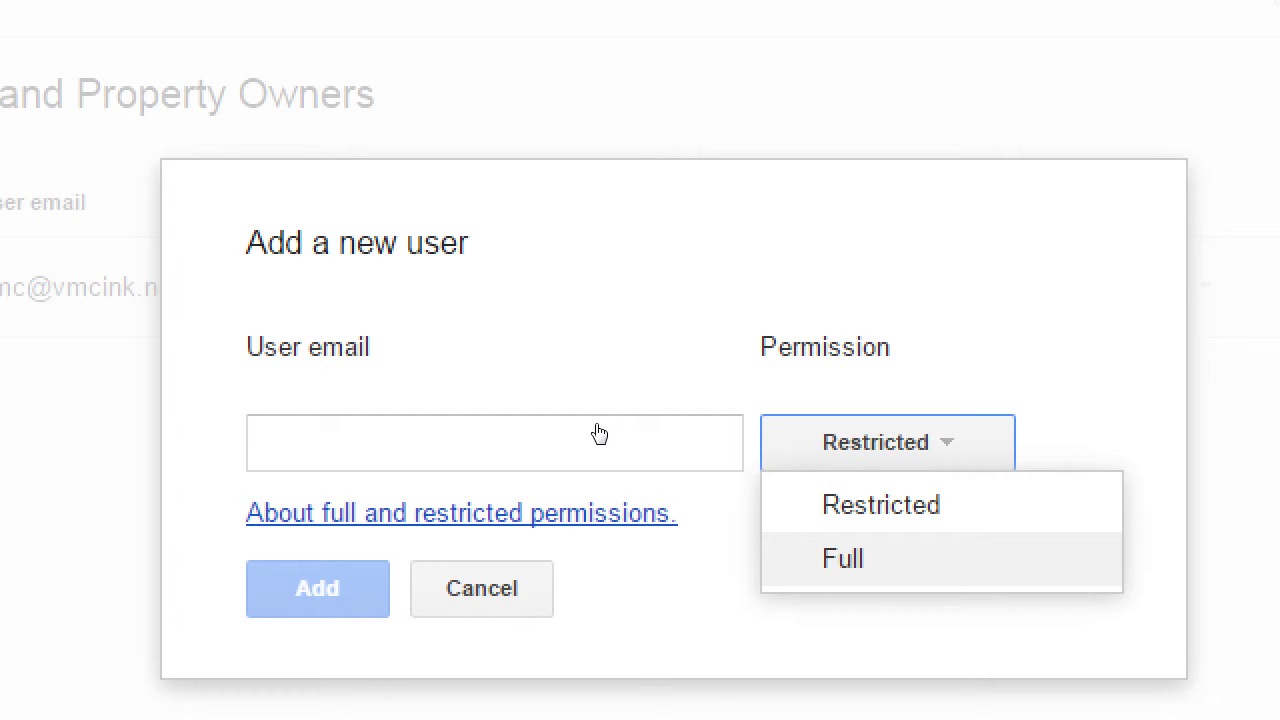
{"action": "key", "text": "Up"}
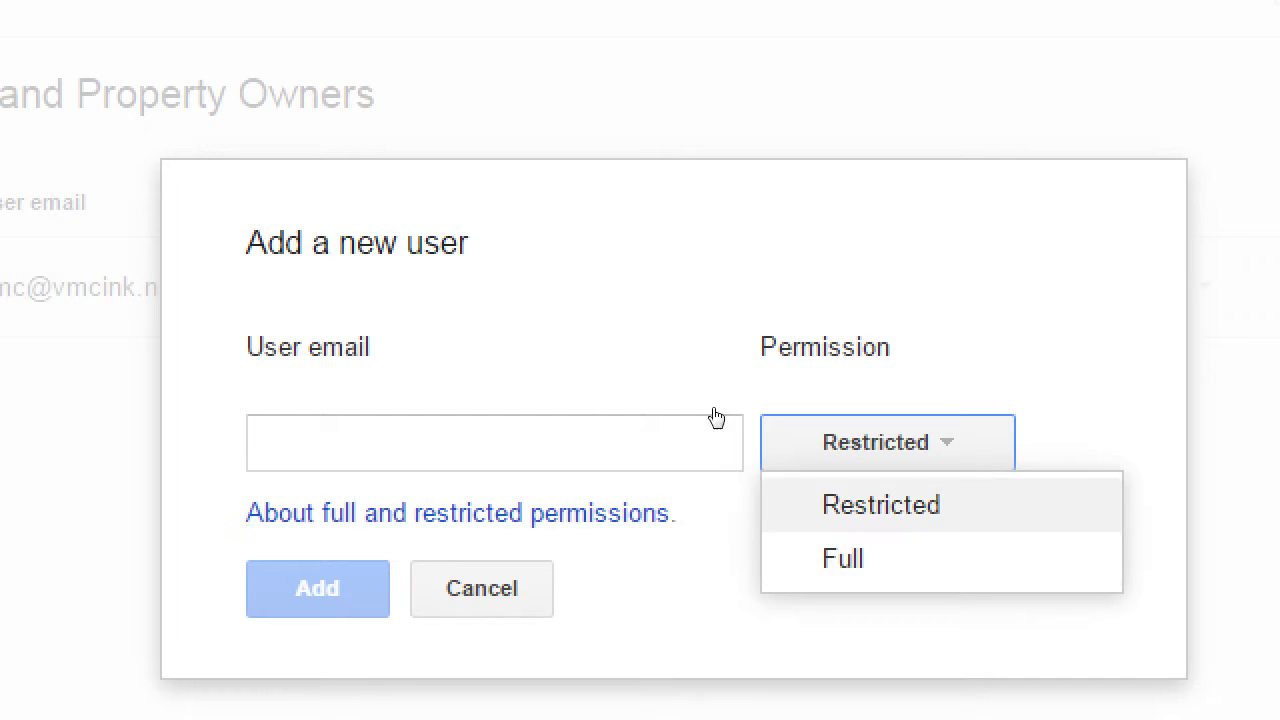
{"action": "left_click", "coordinate": [722, 410]}
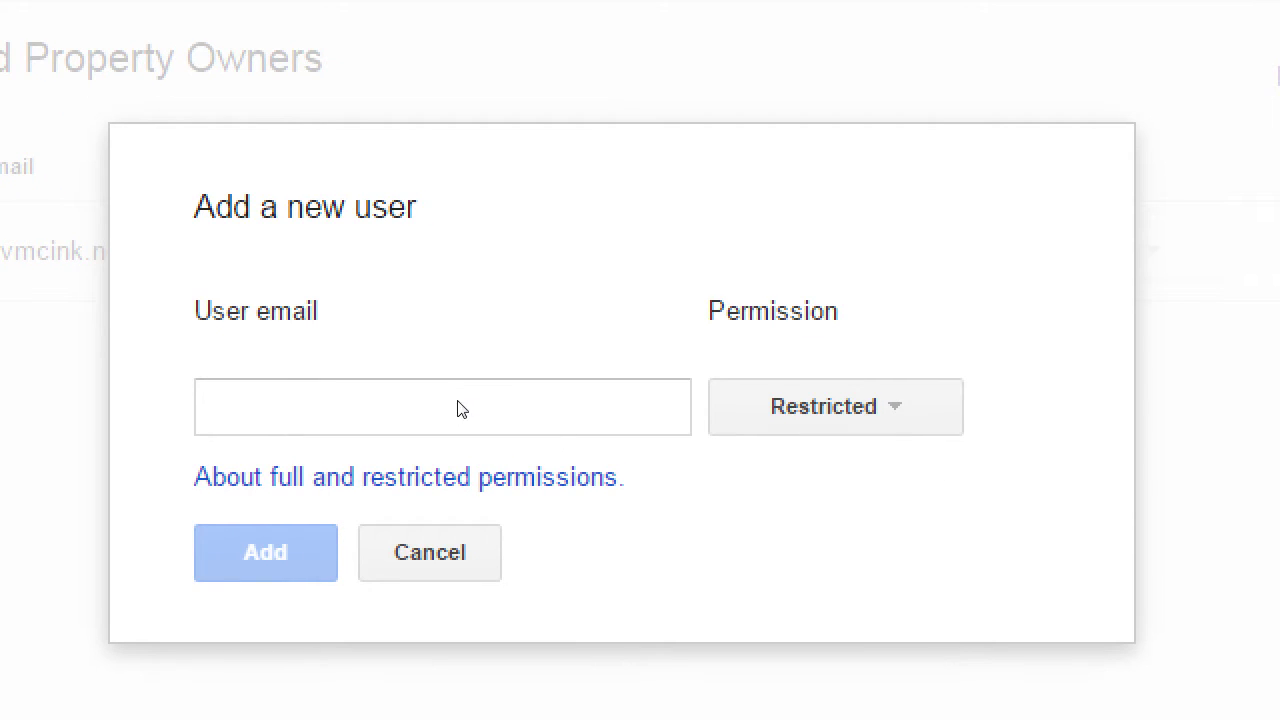
Give the new user Full permission and enter their email address.
{"action": "left_click", "coordinate": [477, 405]}
{"action": "left_click", "coordinate": [741, 393]}
{"action": "left_click", "coordinate": [760, 523]}
{"action": "left_click", "coordinate": [586, 389]}
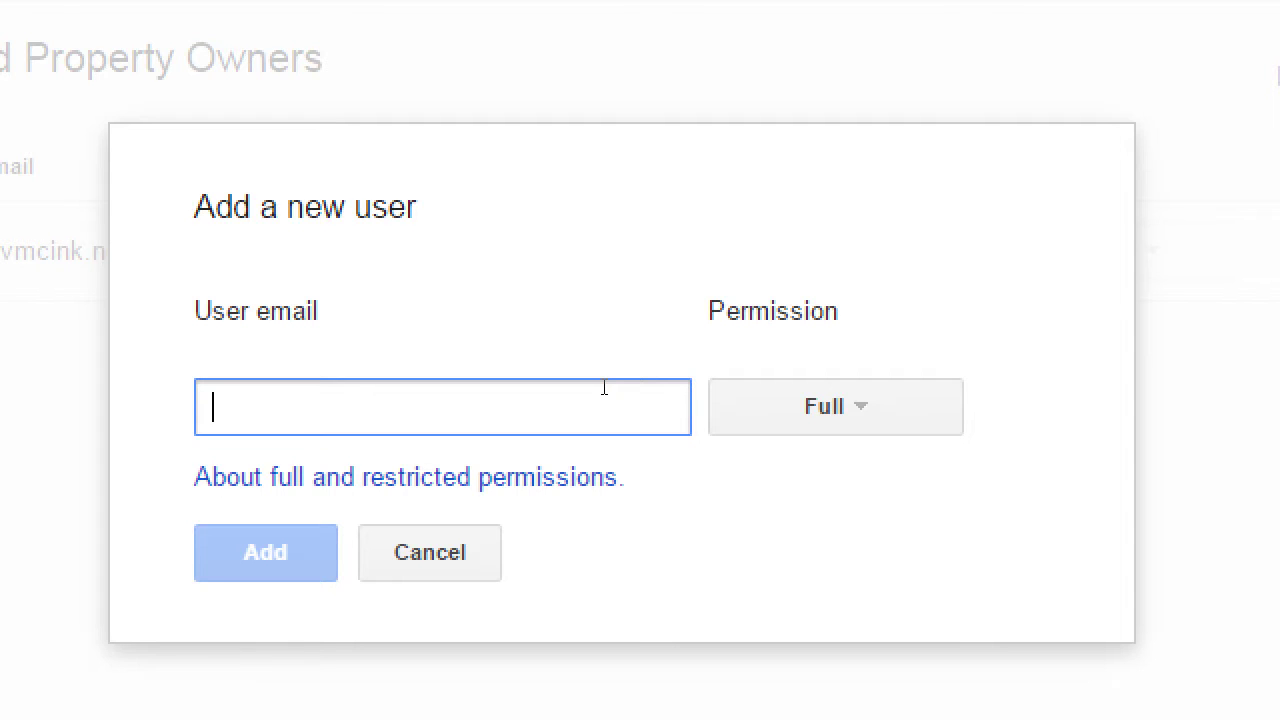
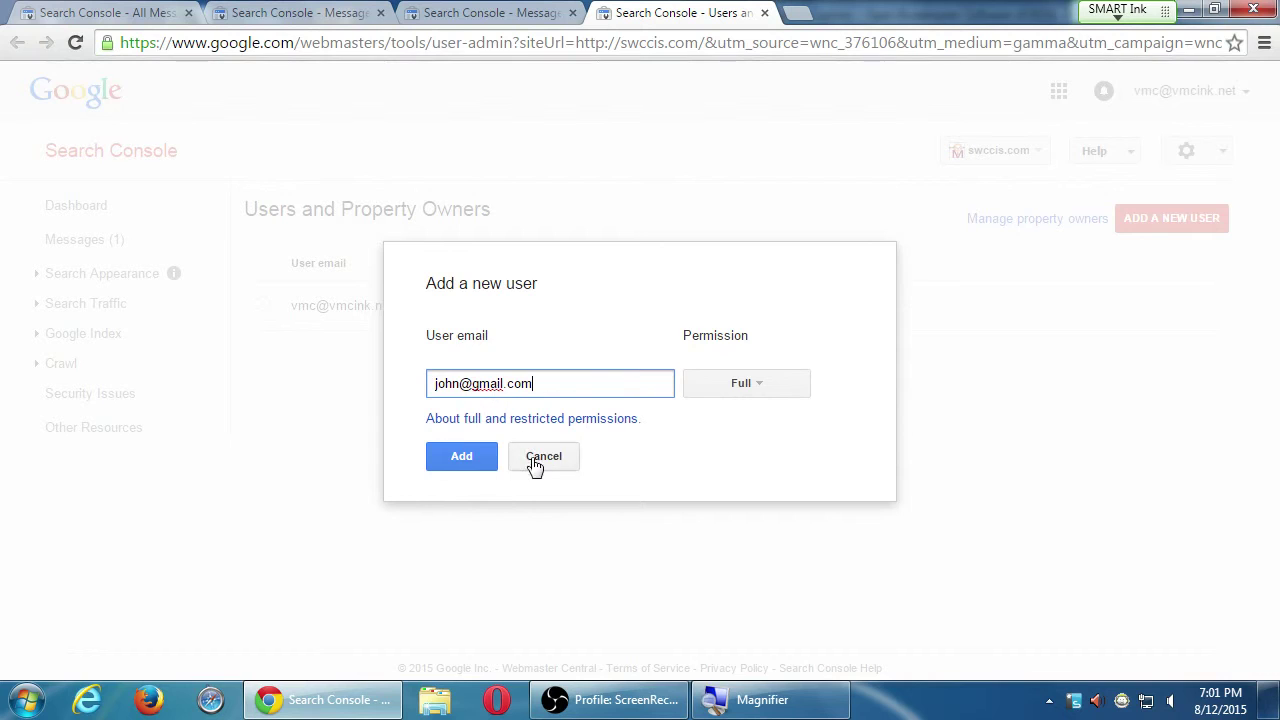
Cancel the new-user form and reopen the 'Improve the search presence' message.
{"action": "left_click", "coordinate": [543, 456]}
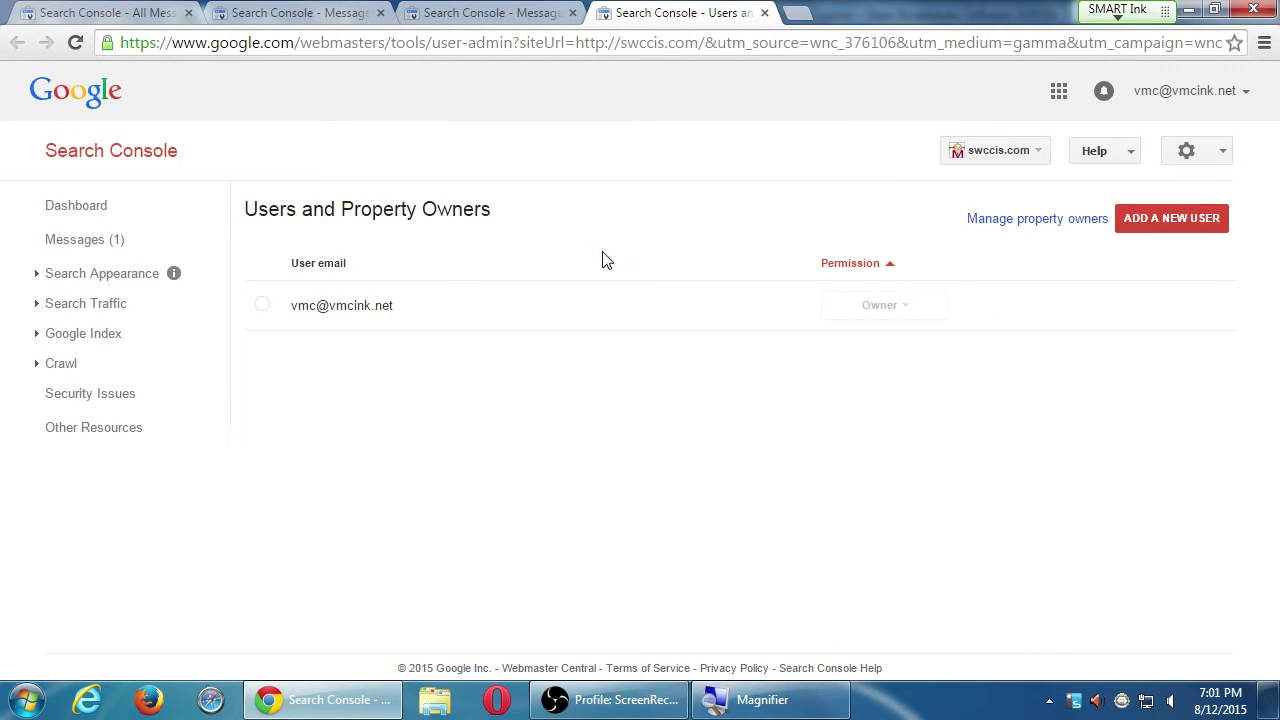
{"action": "left_click", "coordinate": [1168, 152]}
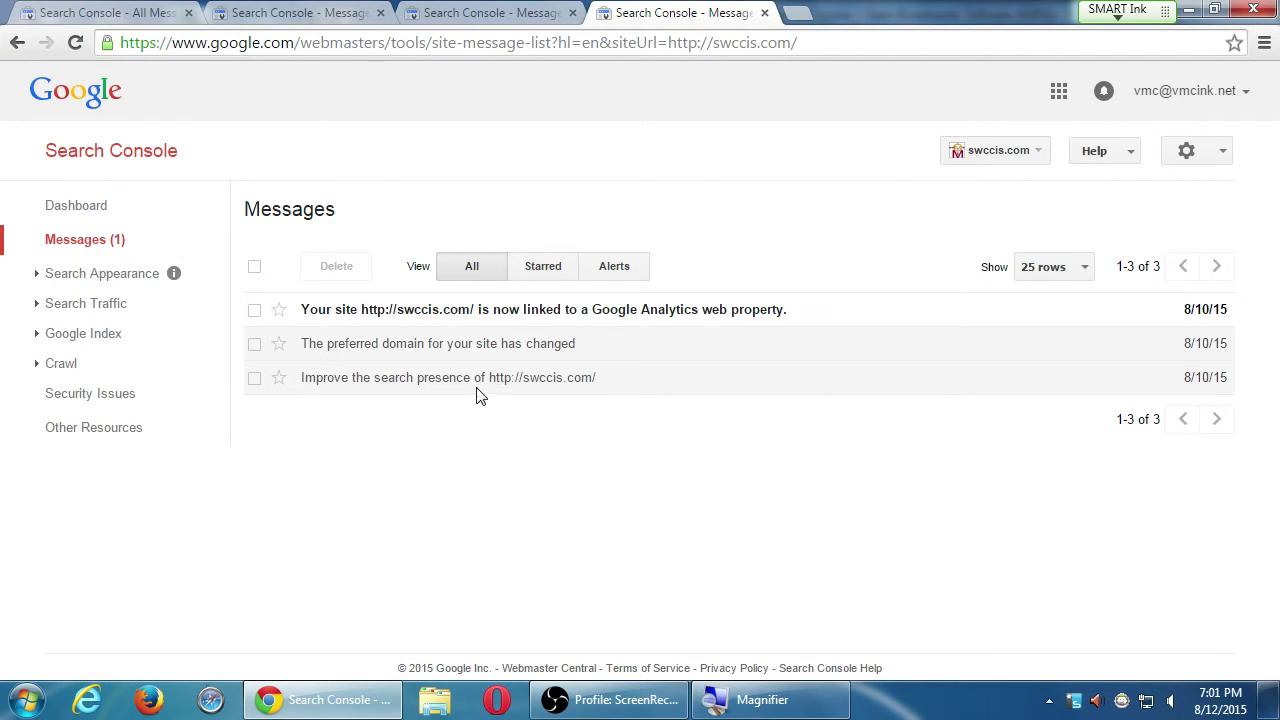
{"action": "left_click", "coordinate": [490, 387]}
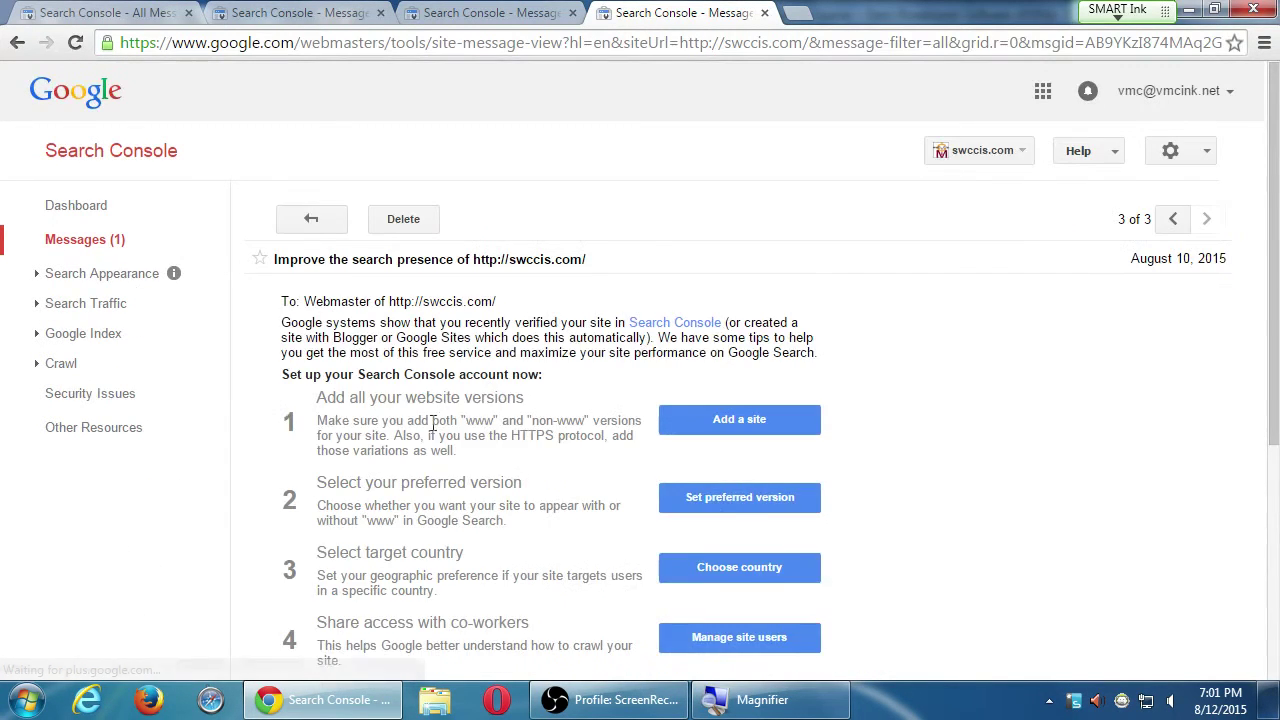
{"action": "scroll", "coordinate": [420, 434], "scroll_direction": "down", "scroll_amount": 3}
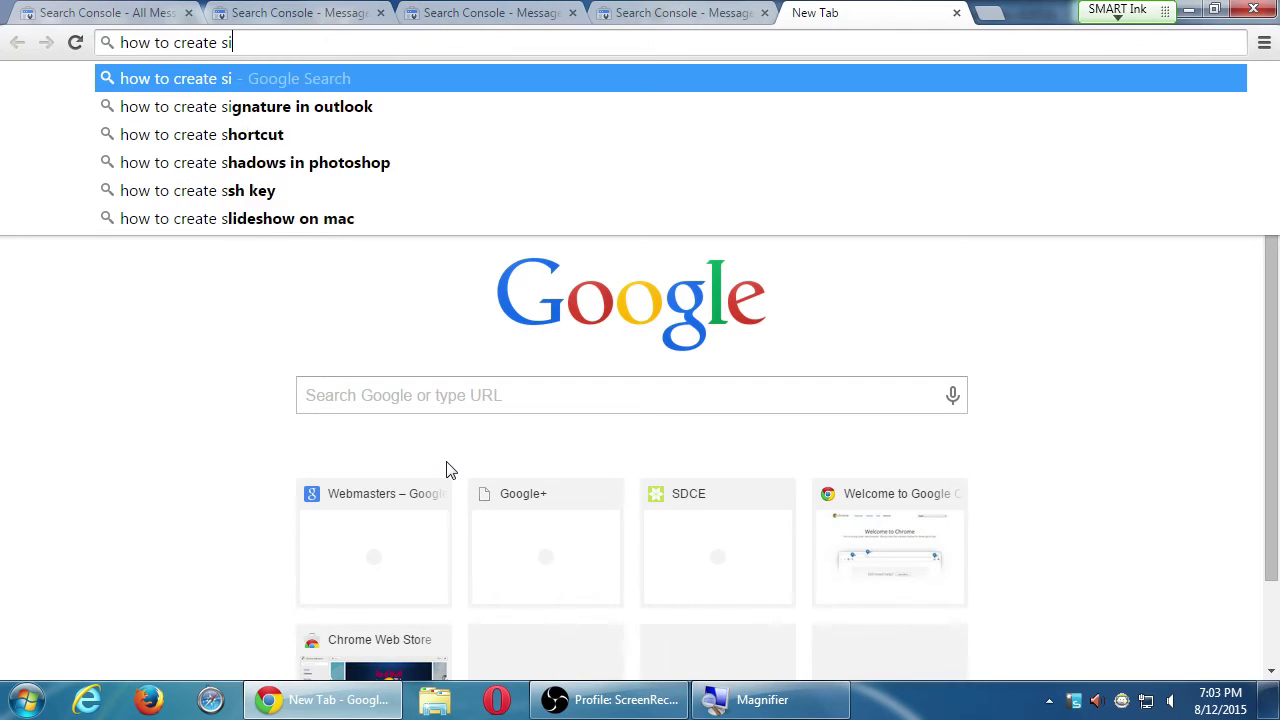
Search for how to create a Squarespace sitemap, then return to the Search Console tab.
{"action": "type", "text": "p in g"}
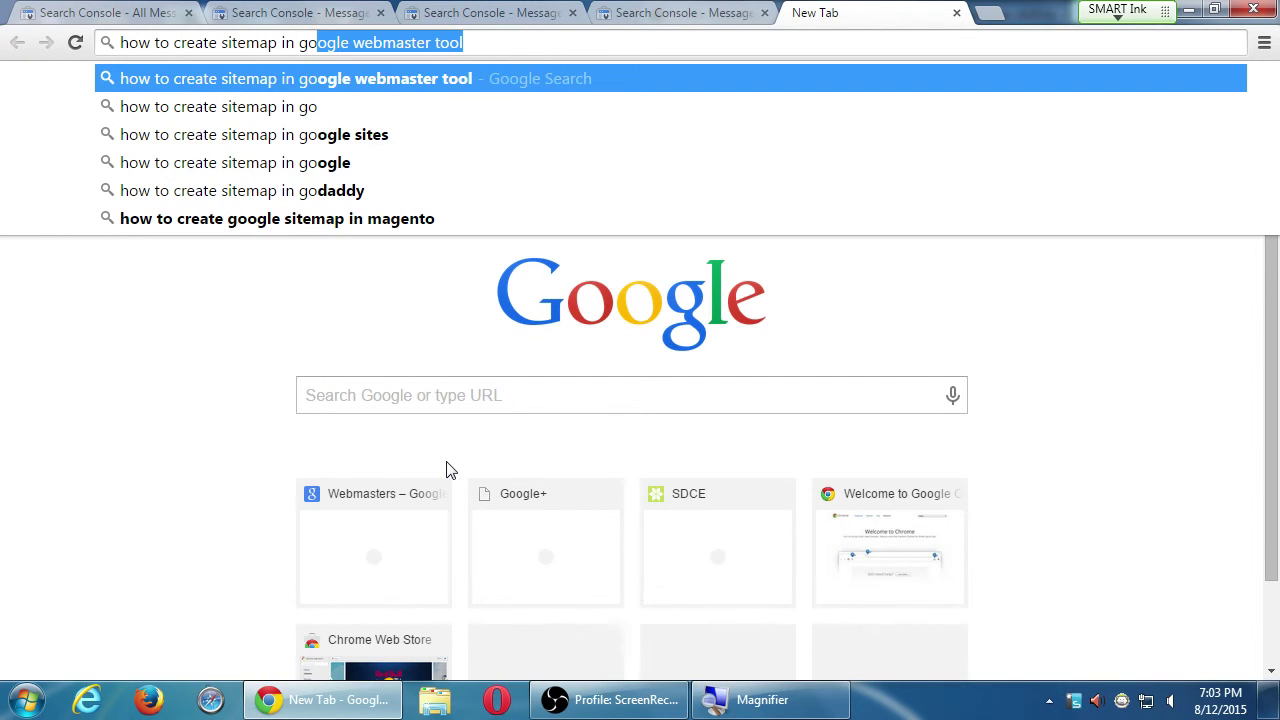
{"action": "key", "text": "BackSpace"}
{"action": "type", "text": "wordpress"}
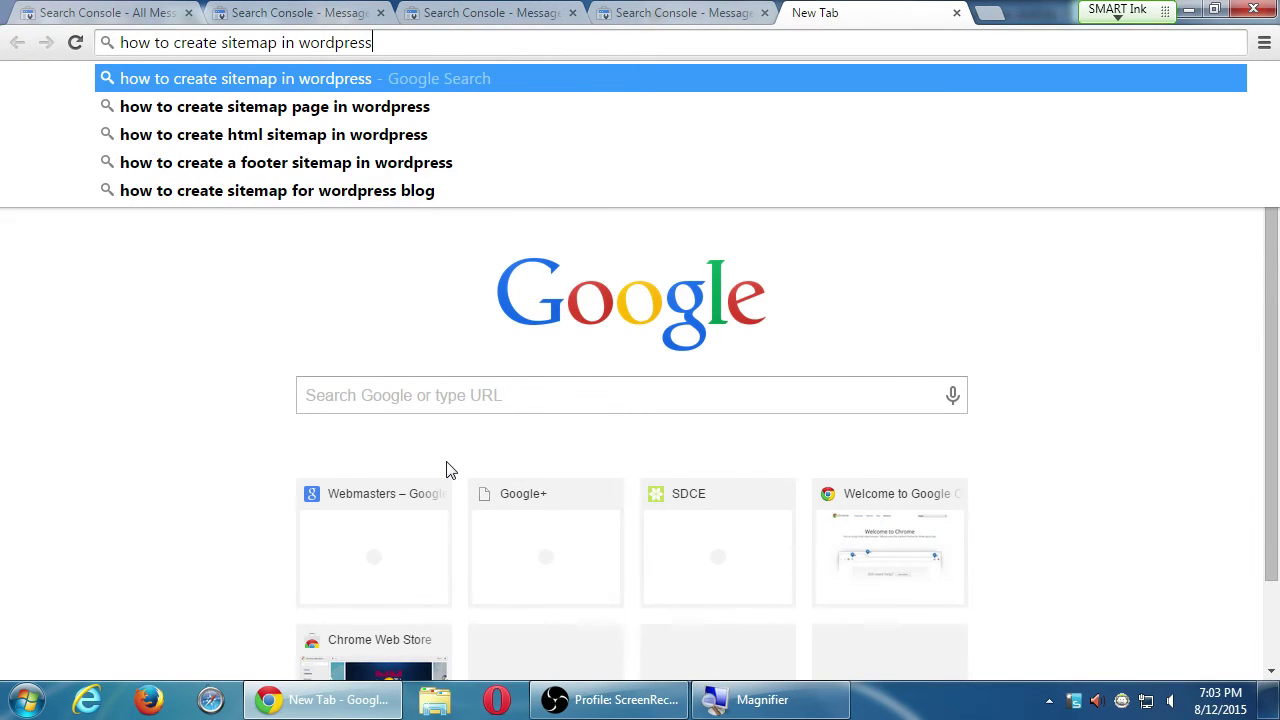
{"action": "key", "text": "BackSpace"}
{"action": "key", "text": "BackSpace"}
{"action": "key", "text": "BackSpace"}
{"action": "key", "text": "BackSpace"}
{"action": "key", "text": "BackSpace"}
{"action": "key", "text": "BackSpace"}
{"action": "key", "text": "BackSpace"}
{"action": "key", "text": "BackSpace"}
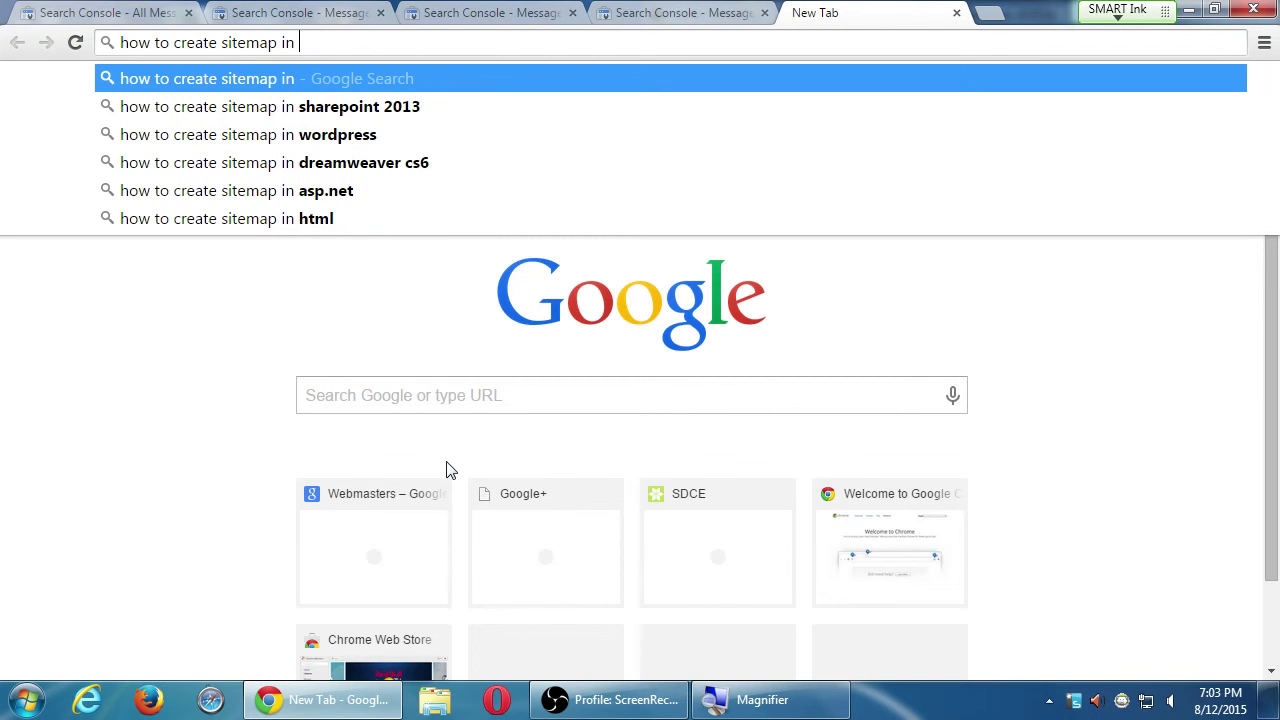
{"action": "type", "text": "square"}
{"action": "key", "text": "Down"}
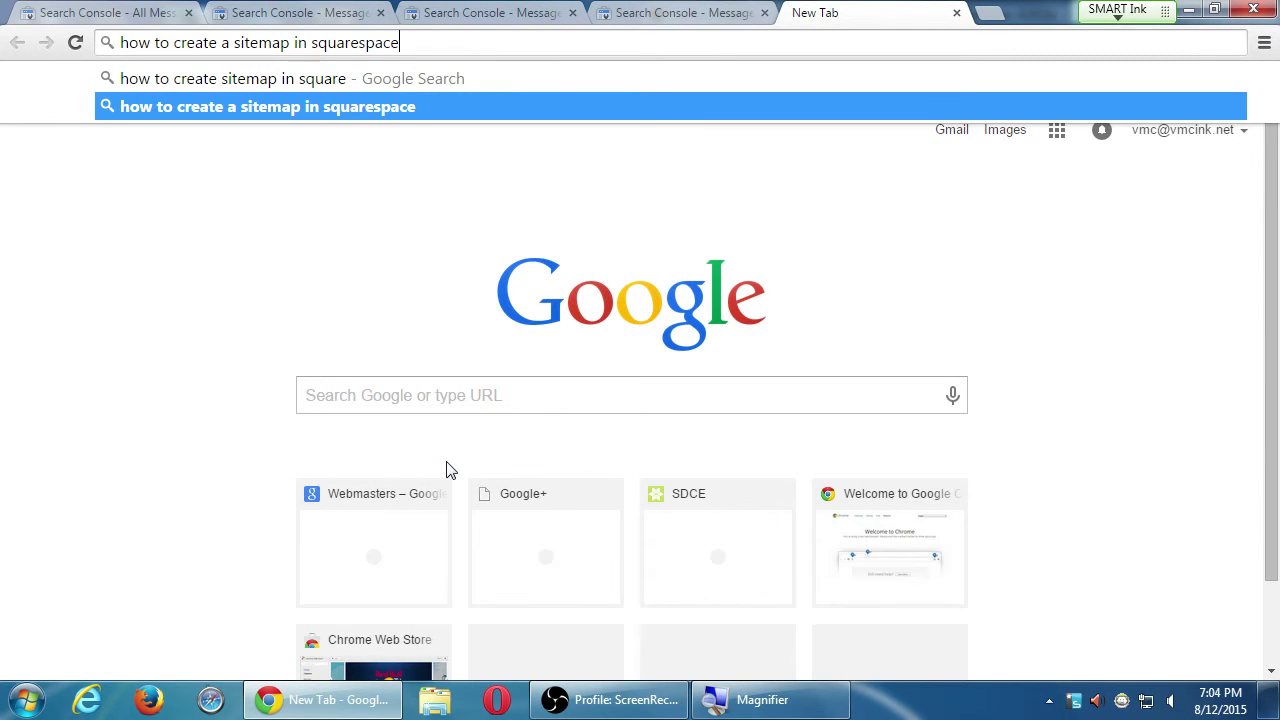
{"action": "key", "text": "ctrl+shift+Tab"}
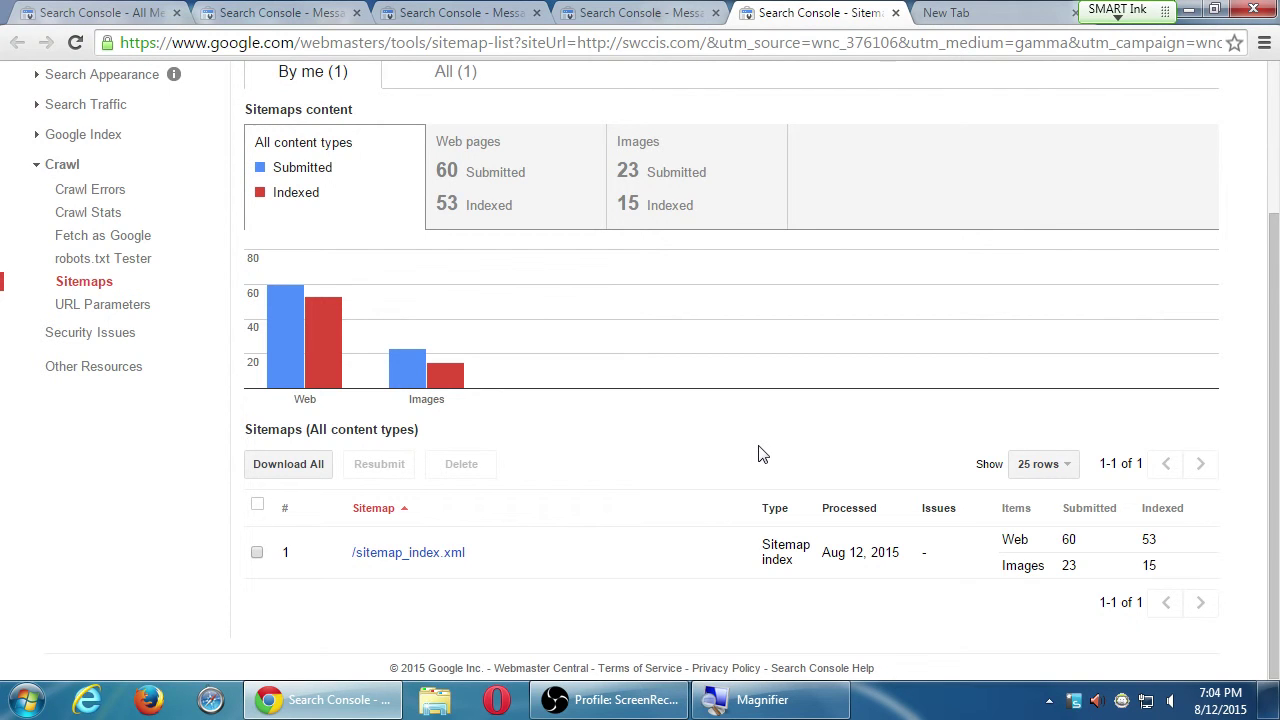
Review page-sitemap.xml's no-errors details and web pages trend, then open the file in a new tab.
{"action": "left_click", "coordinate": [441, 556]}
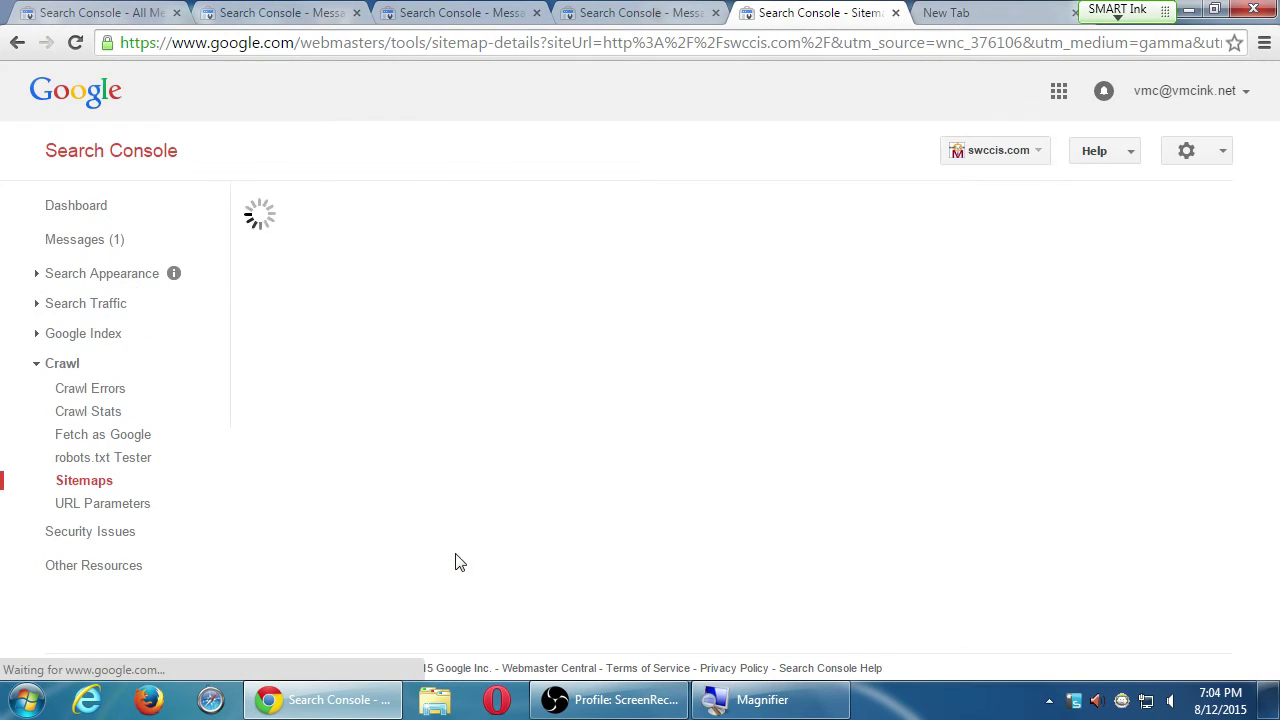
{"action": "scroll", "coordinate": [837, 457], "scroll_direction": "down", "scroll_amount": 4}
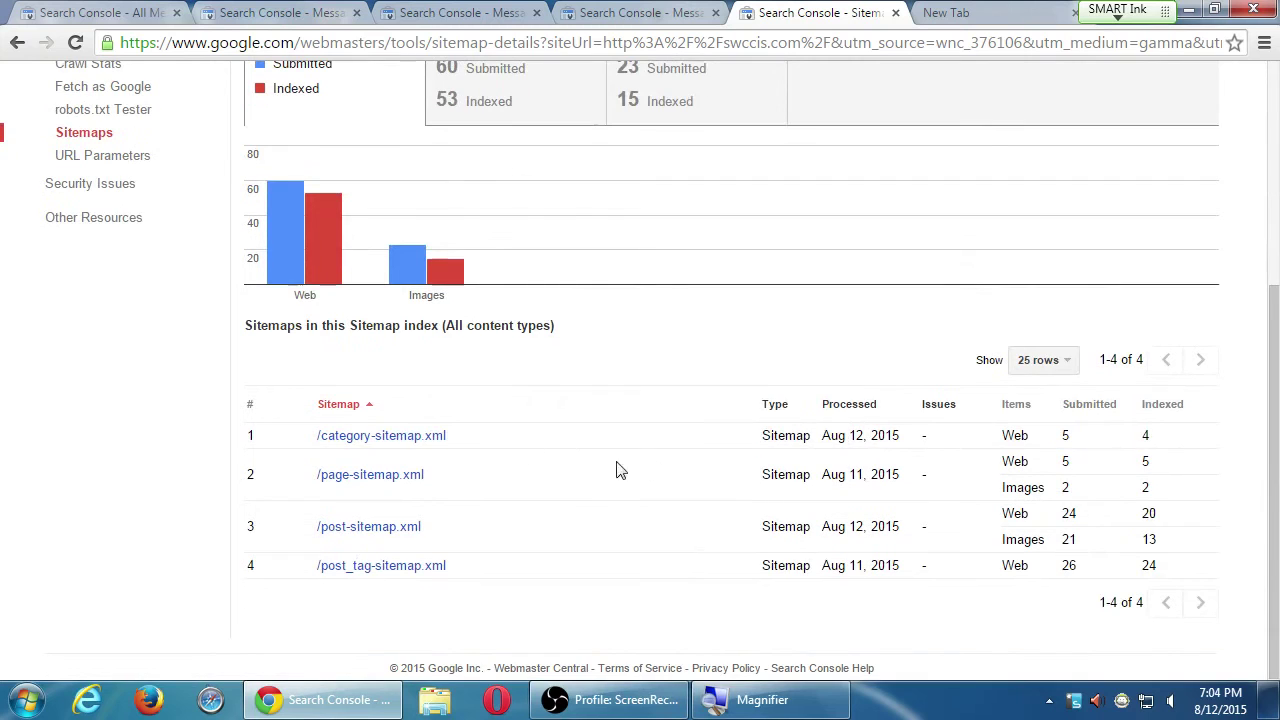
{"action": "left_click", "coordinate": [408, 489]}
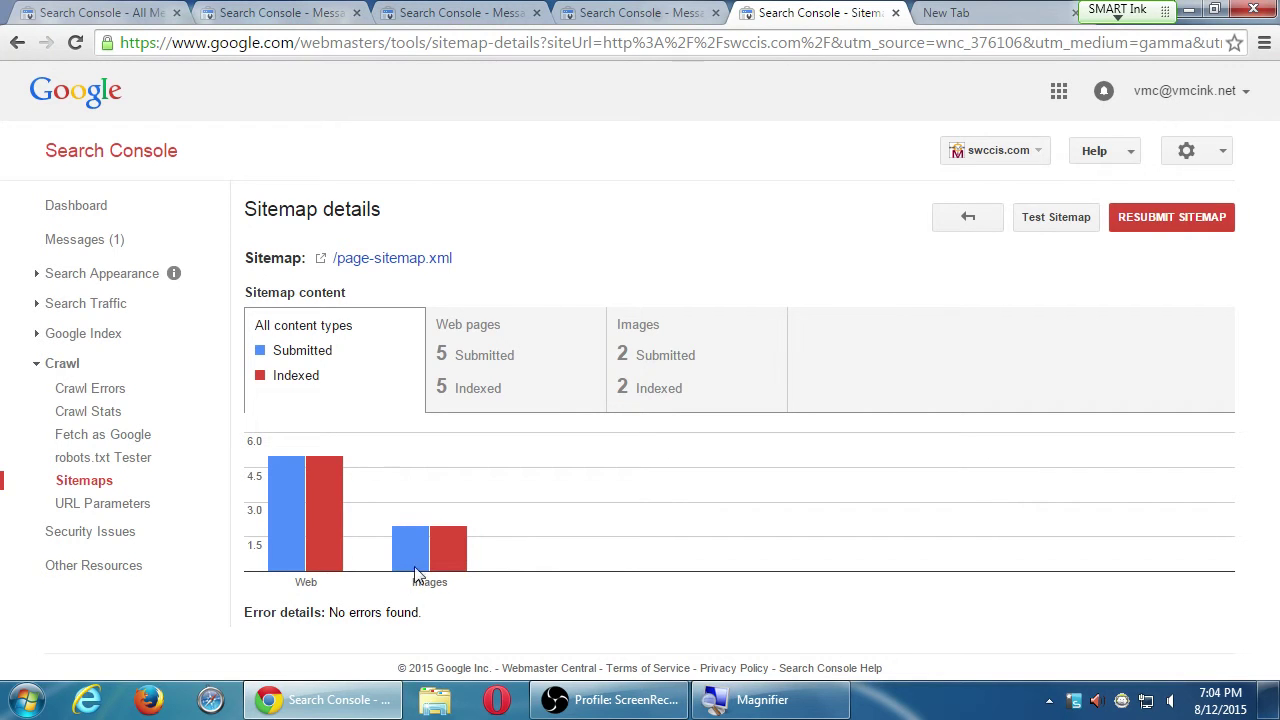
{"action": "left_click_drag", "start_coordinate": [352, 620], "coordinate": [409, 623]}
{"action": "left_click", "coordinate": [497, 371]}
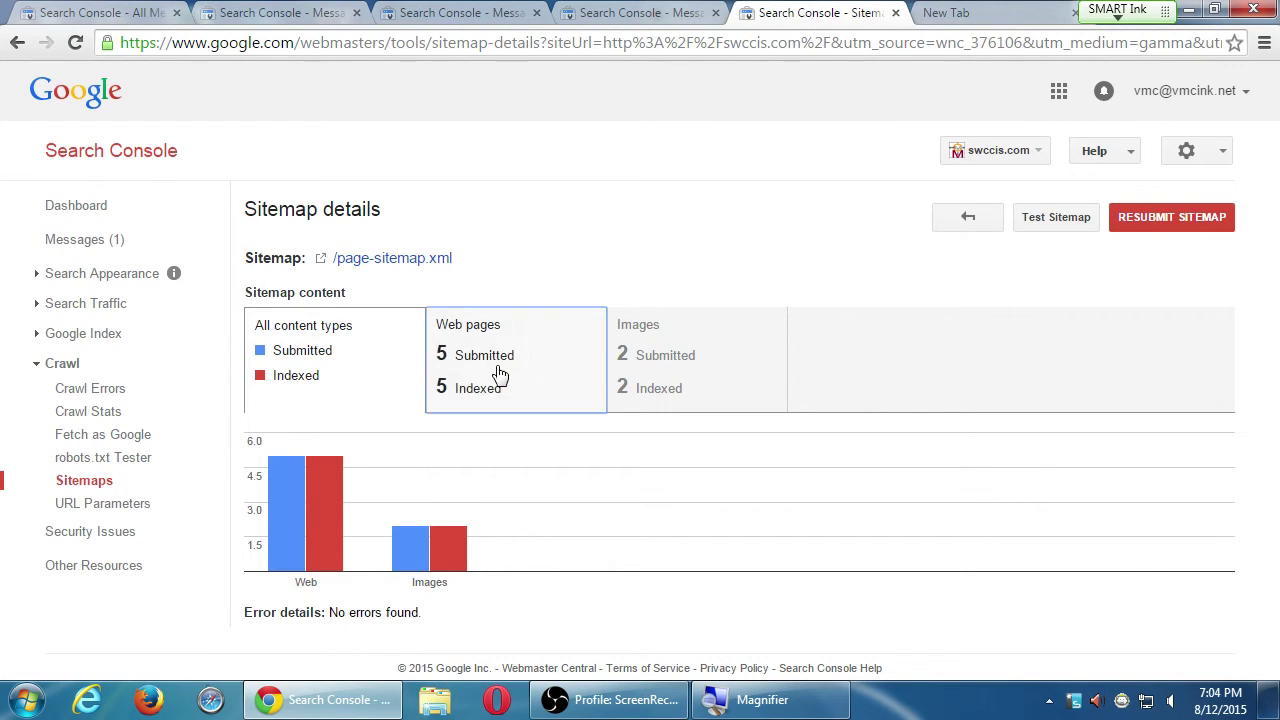
{"action": "key", "text": "F5"}
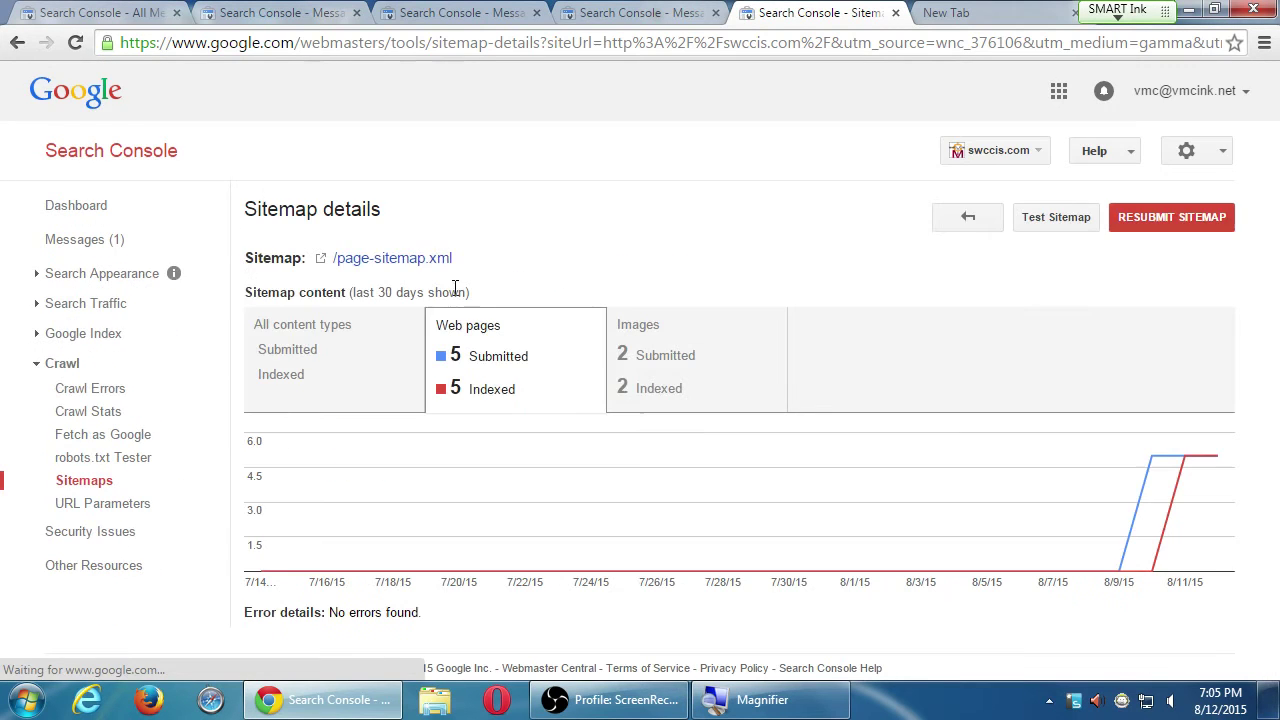
{"action": "left_click", "coordinate": [426, 262]}
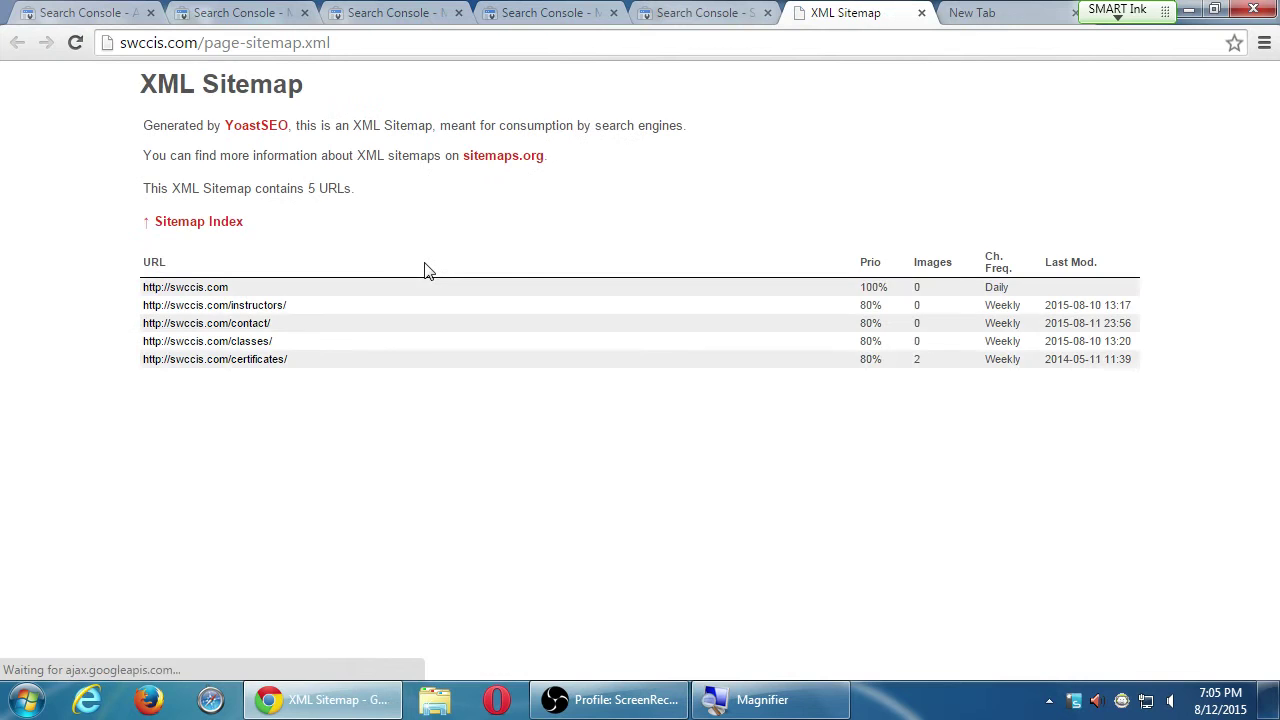
Inspect the sitemap's raw XML source, then close the source tab and the empty new tab.
{"action": "key", "text": "ctrl+u"}
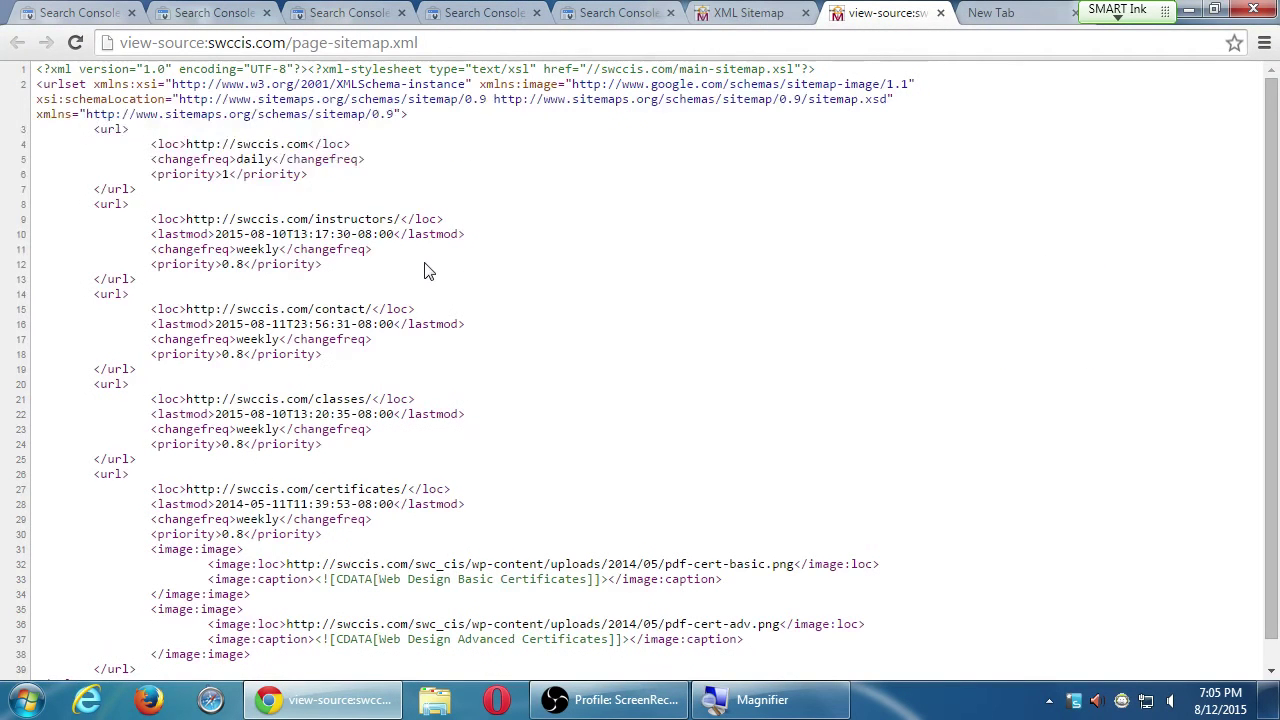
{"action": "scroll", "coordinate": [705, 236], "scroll_direction": "down", "scroll_amount": 1}
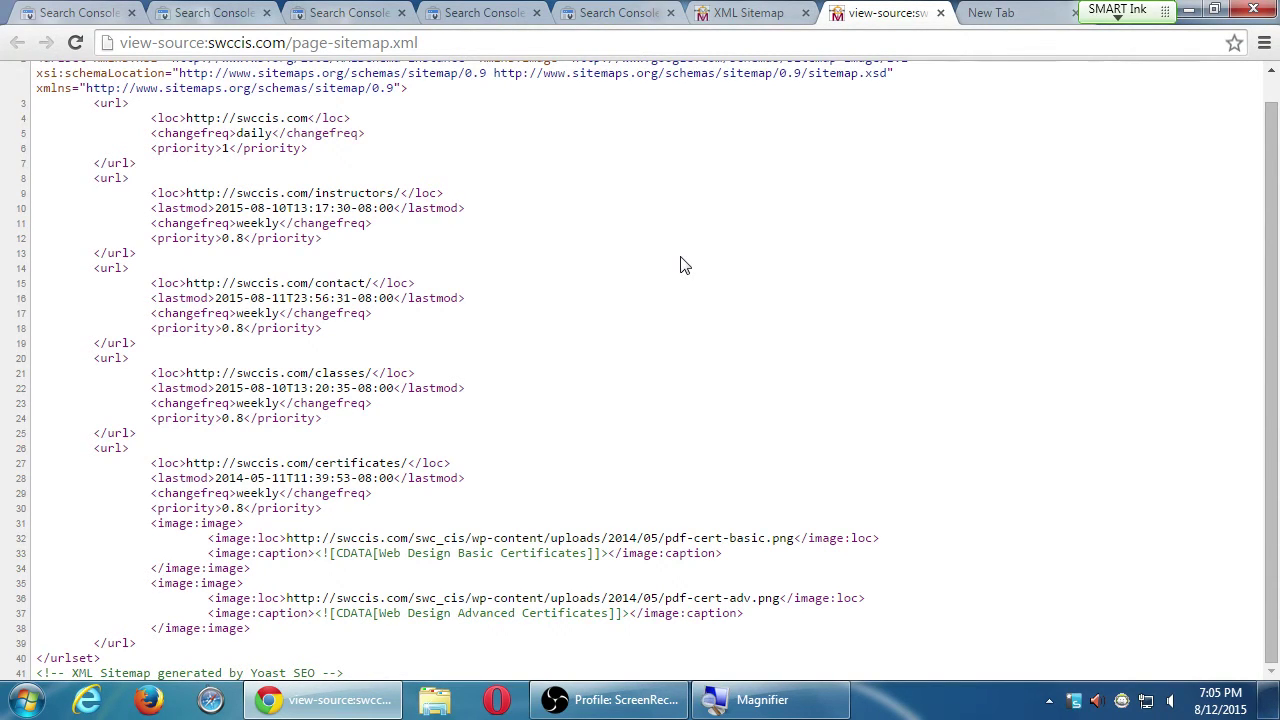
{"action": "left_click", "coordinate": [941, 13]}
{"action": "left_click", "coordinate": [940, 13]}
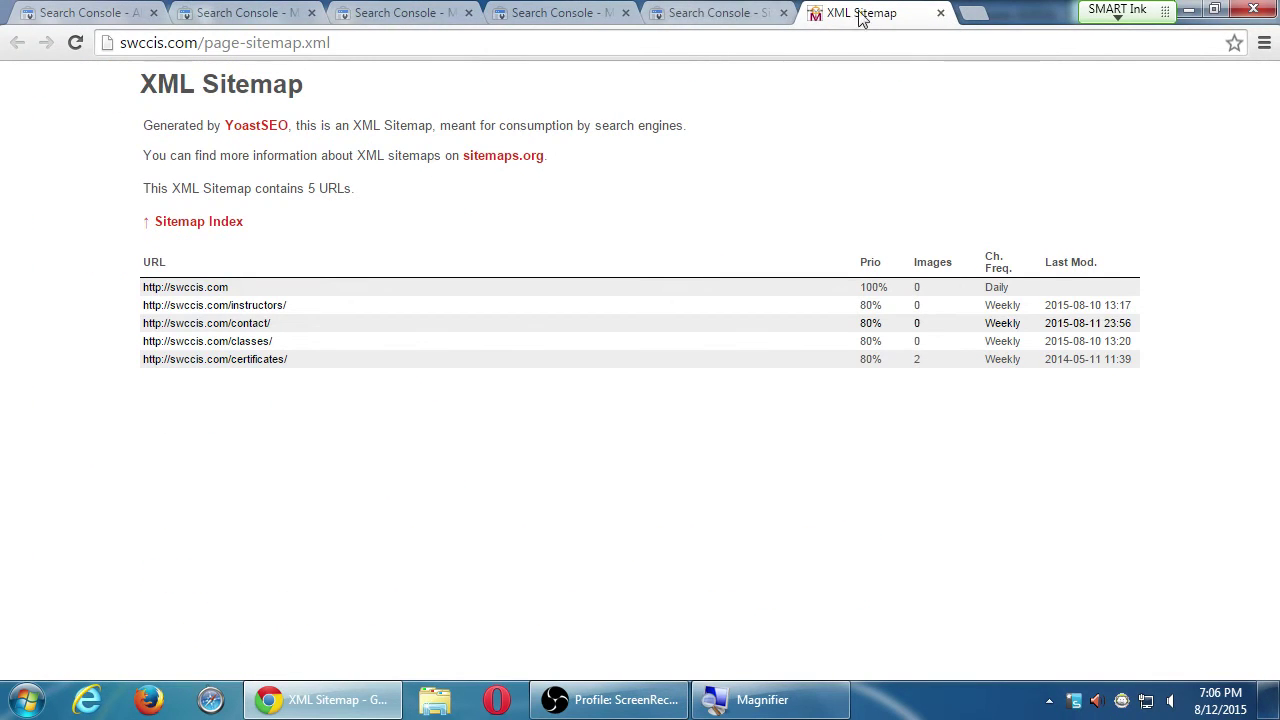
Close the XML Sitemap and sitemap details tabs and scroll the help article back to its top.
{"action": "left_click", "coordinate": [940, 13]}
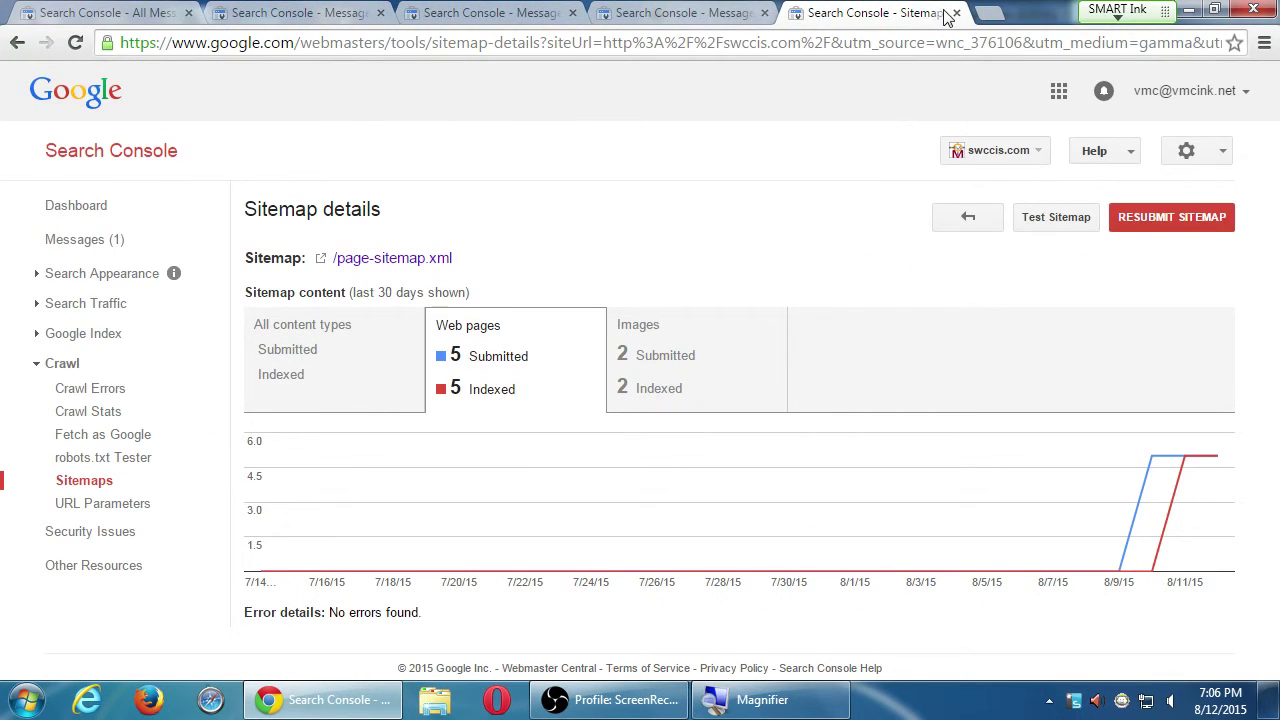
{"action": "left_click", "coordinate": [955, 13]}
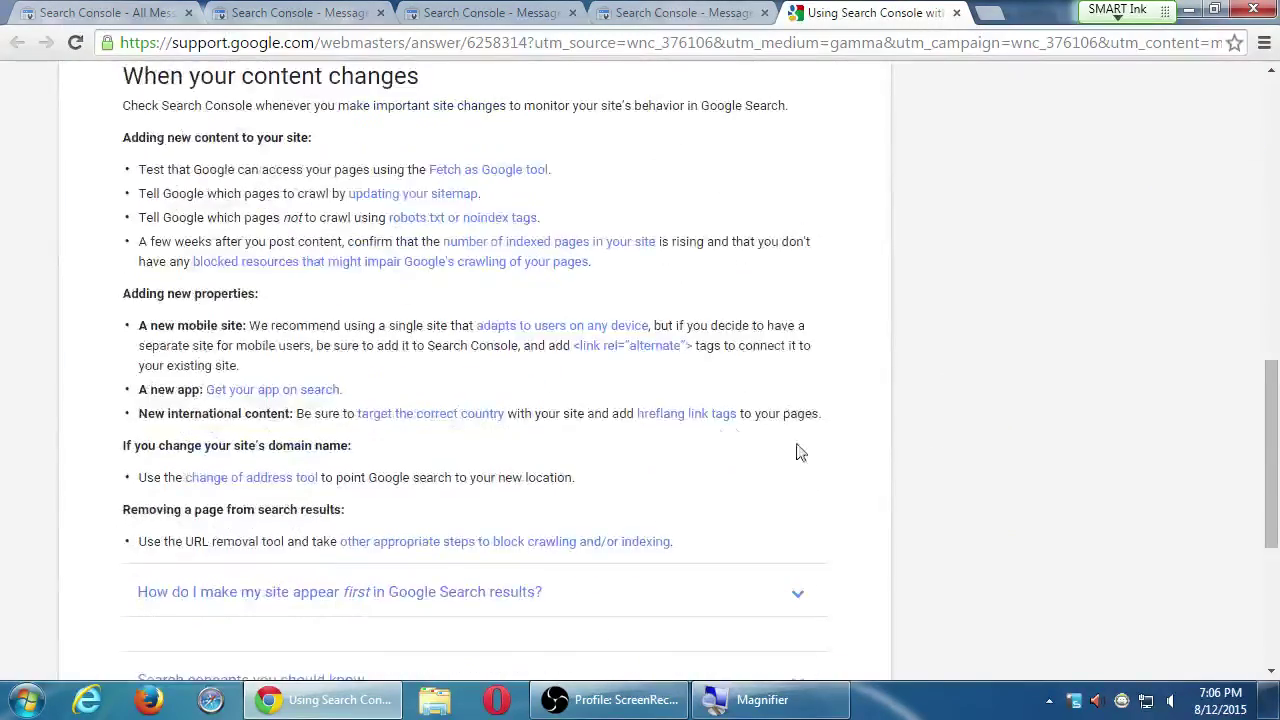
{"action": "scroll", "coordinate": [707, 427], "scroll_direction": "up", "scroll_amount": 10}
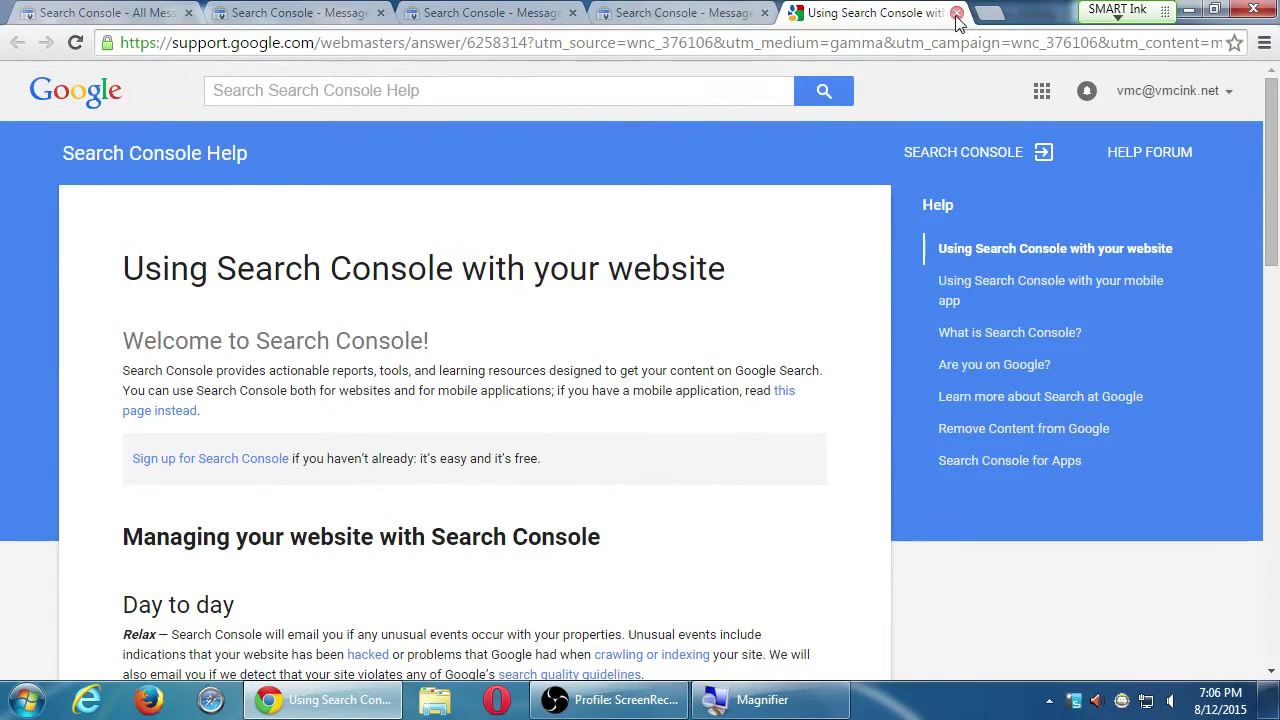
{"action": "left_click", "coordinate": [688, 14]}
{"action": "scroll", "coordinate": [1008, 396], "scroll_direction": "down", "scroll_amount": 1}
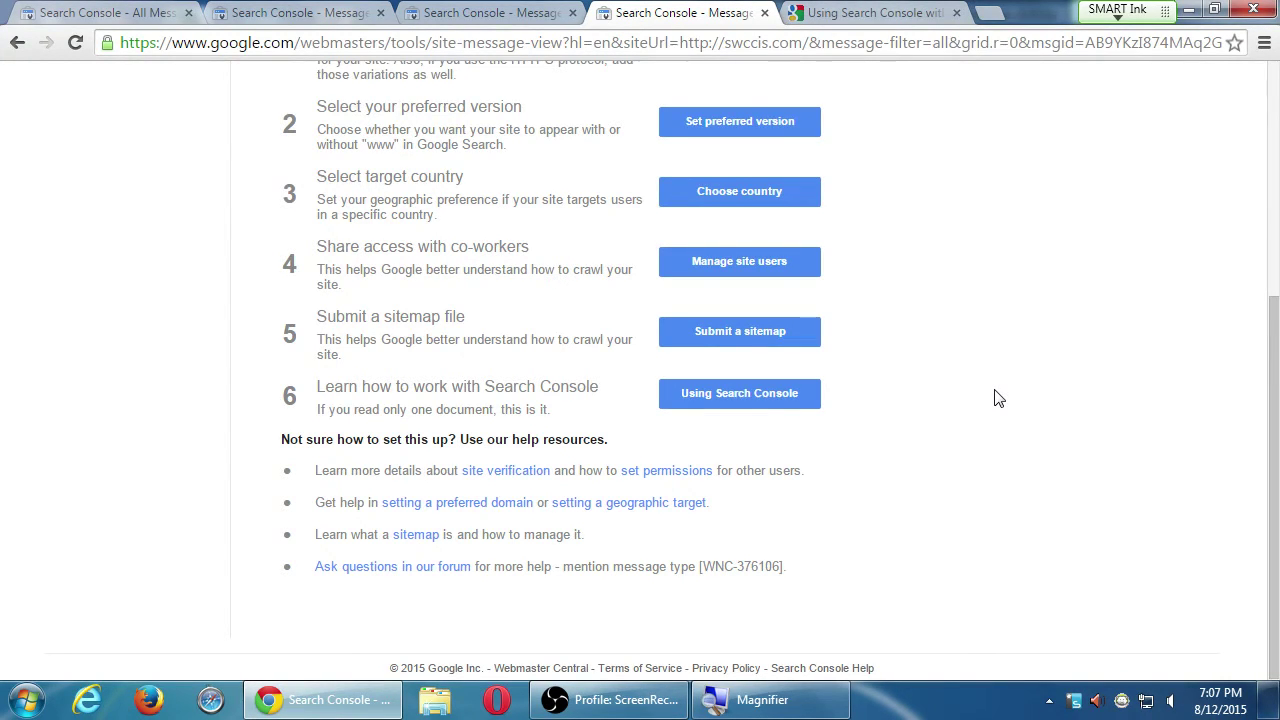
{"action": "scroll", "coordinate": [914, 326], "scroll_direction": "up", "scroll_amount": 4}
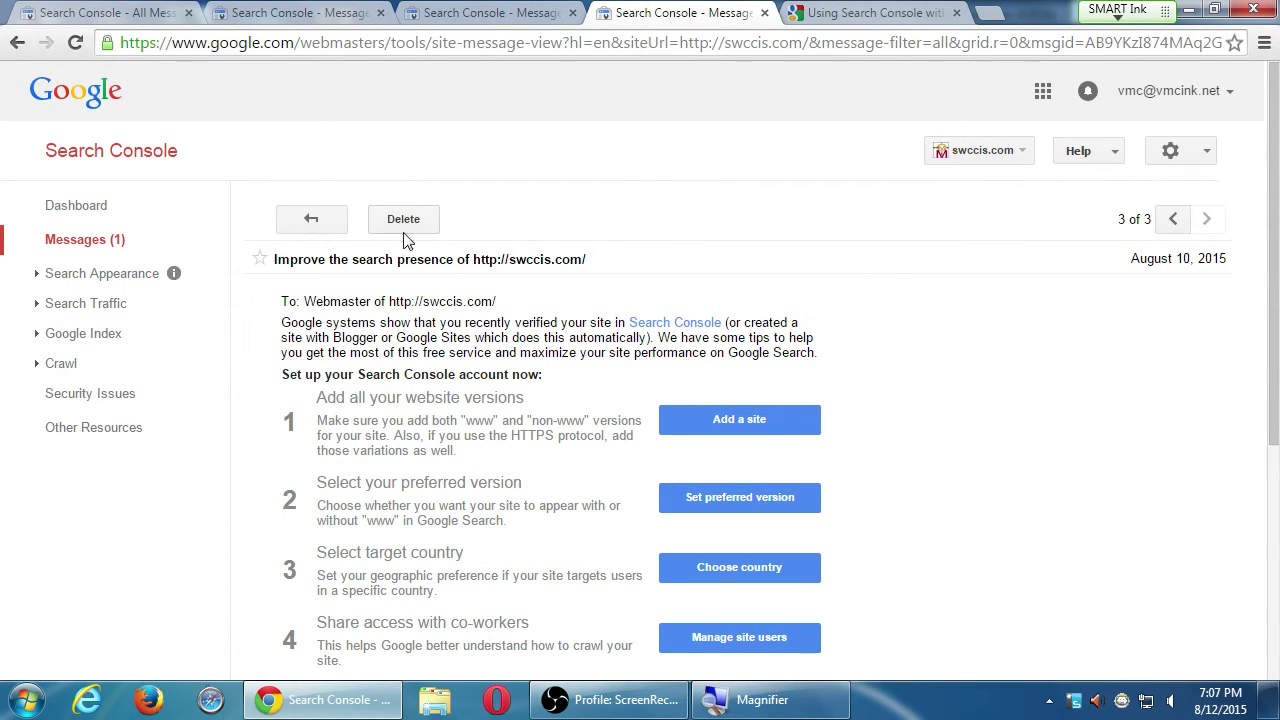
Return to the Home property list sorted alphabetically, then open All Messages.
{"action": "left_click", "coordinate": [115, 153]}
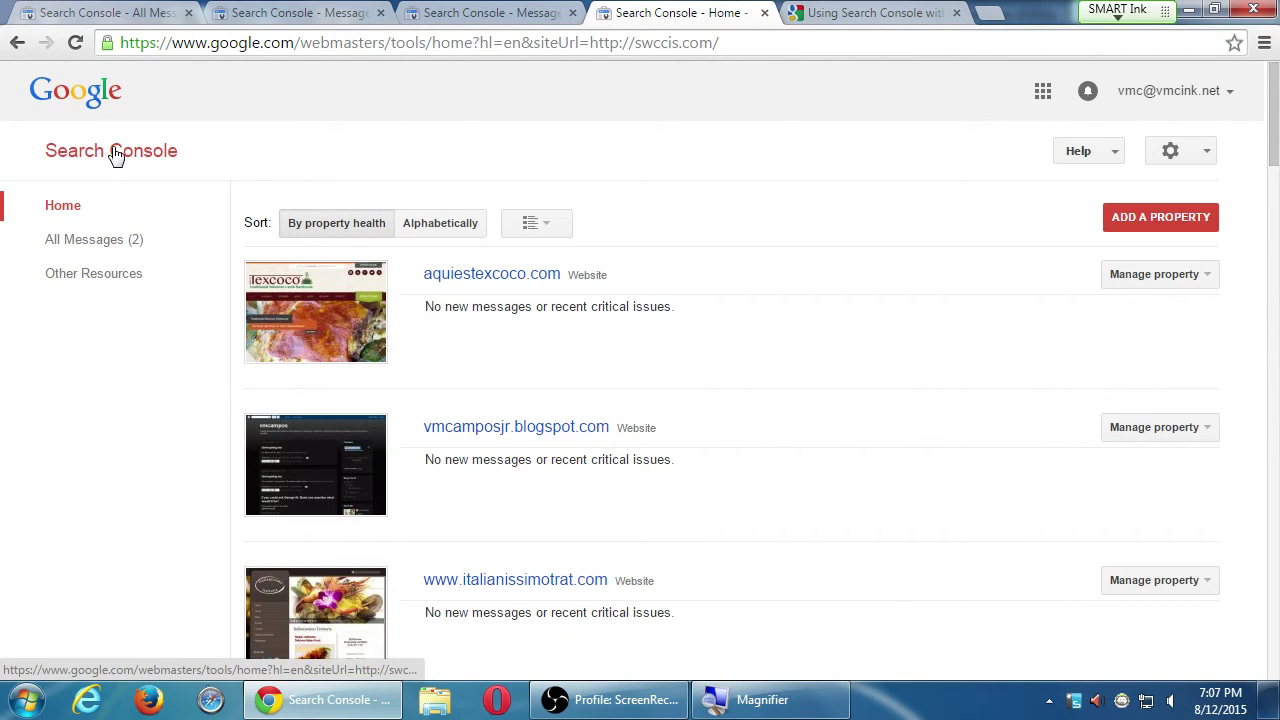
{"action": "left_click", "coordinate": [140, 243]}
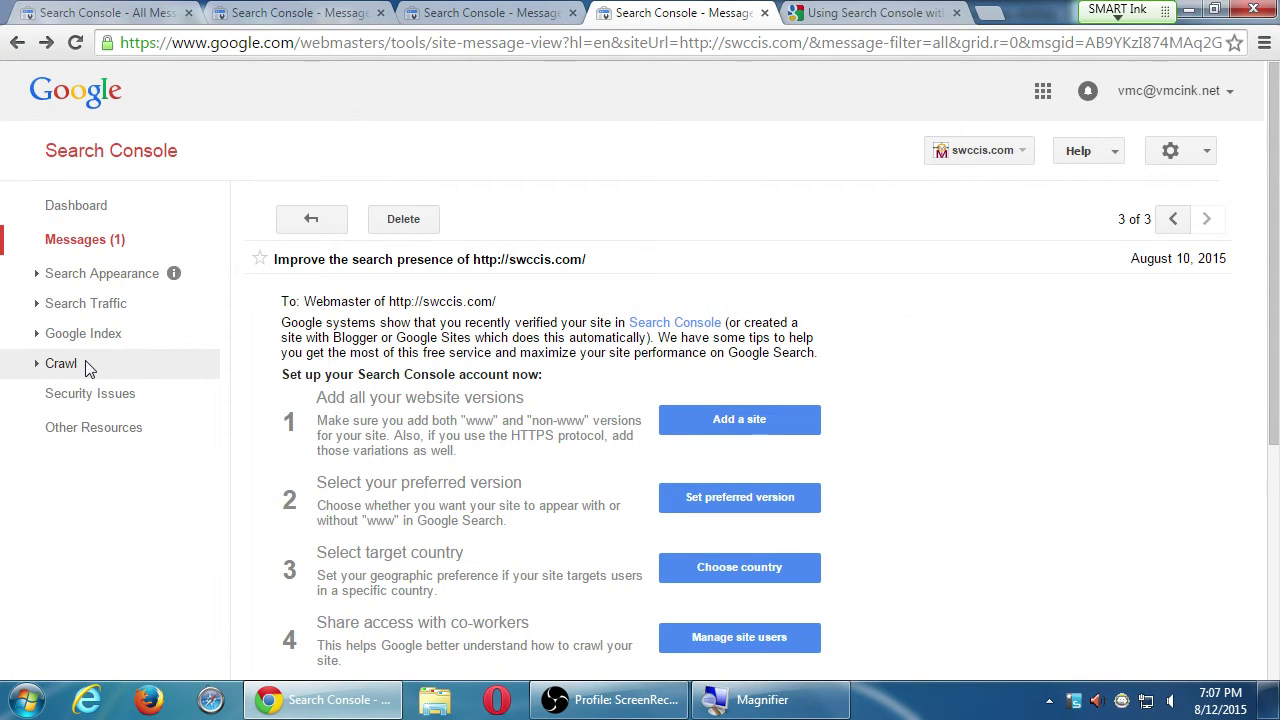
{"action": "left_click", "coordinate": [162, 158]}
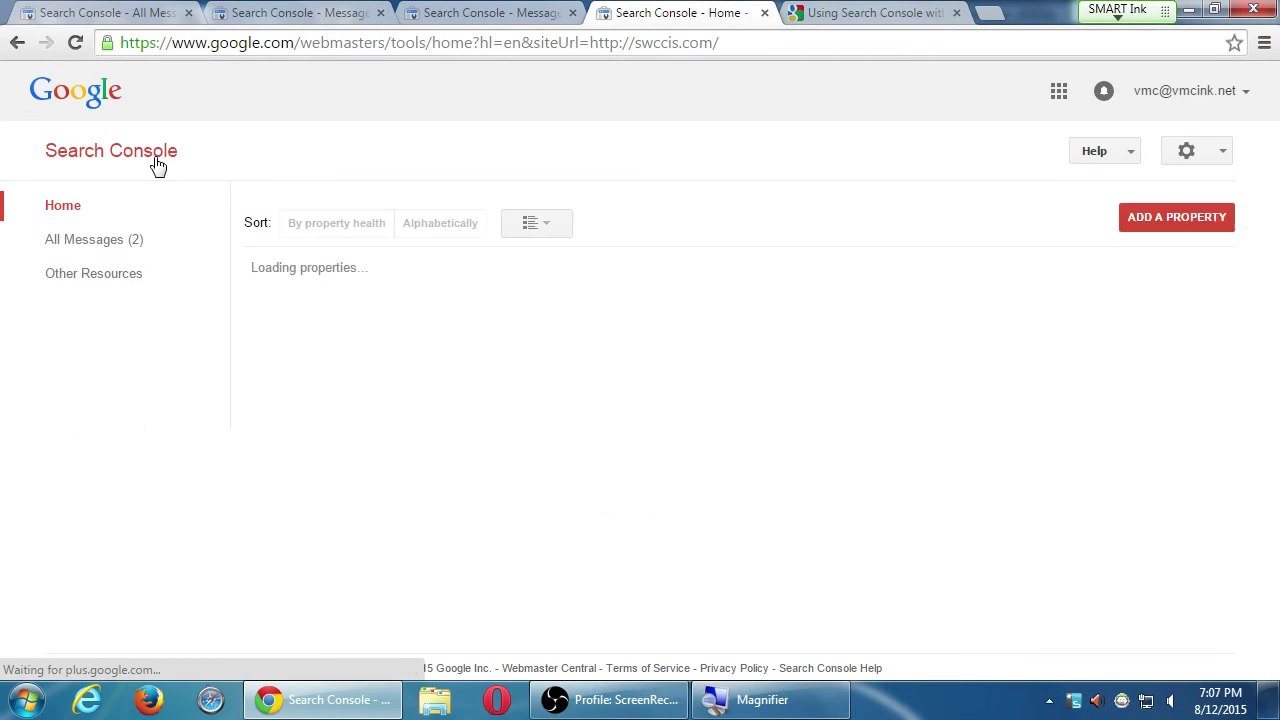
{"action": "left_click", "coordinate": [445, 224]}
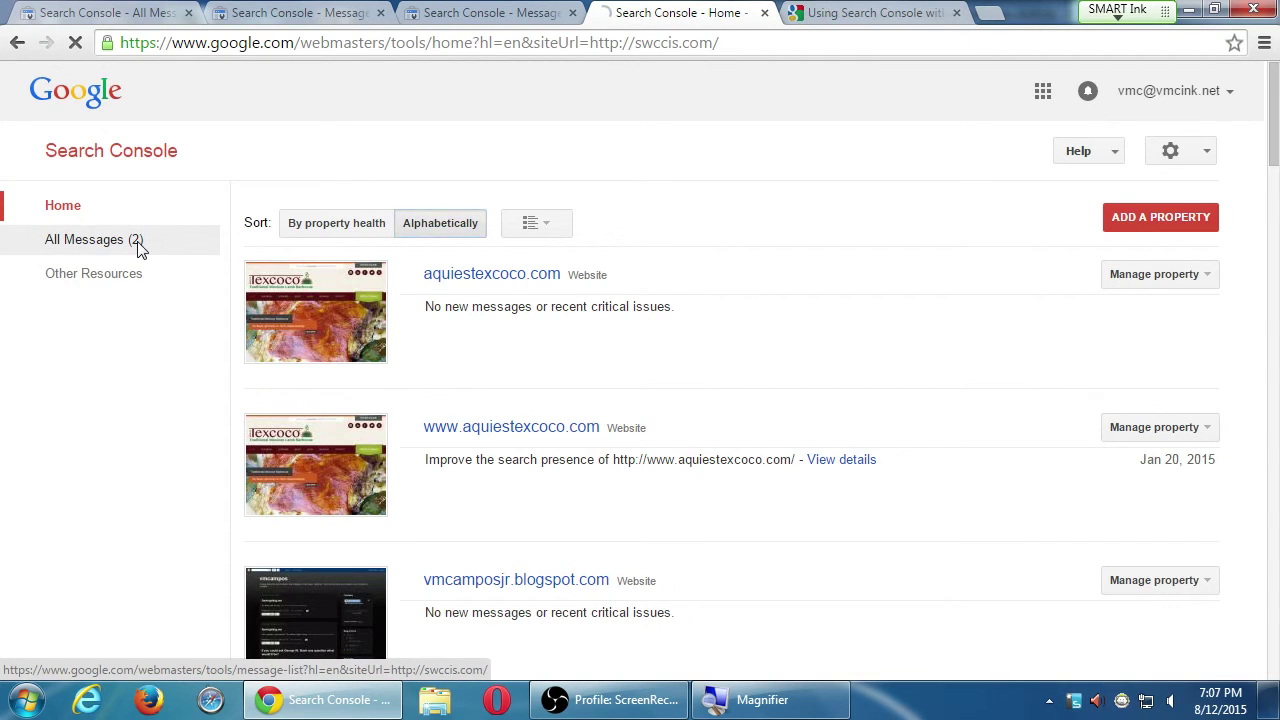
{"action": "left_click", "coordinate": [138, 245]}
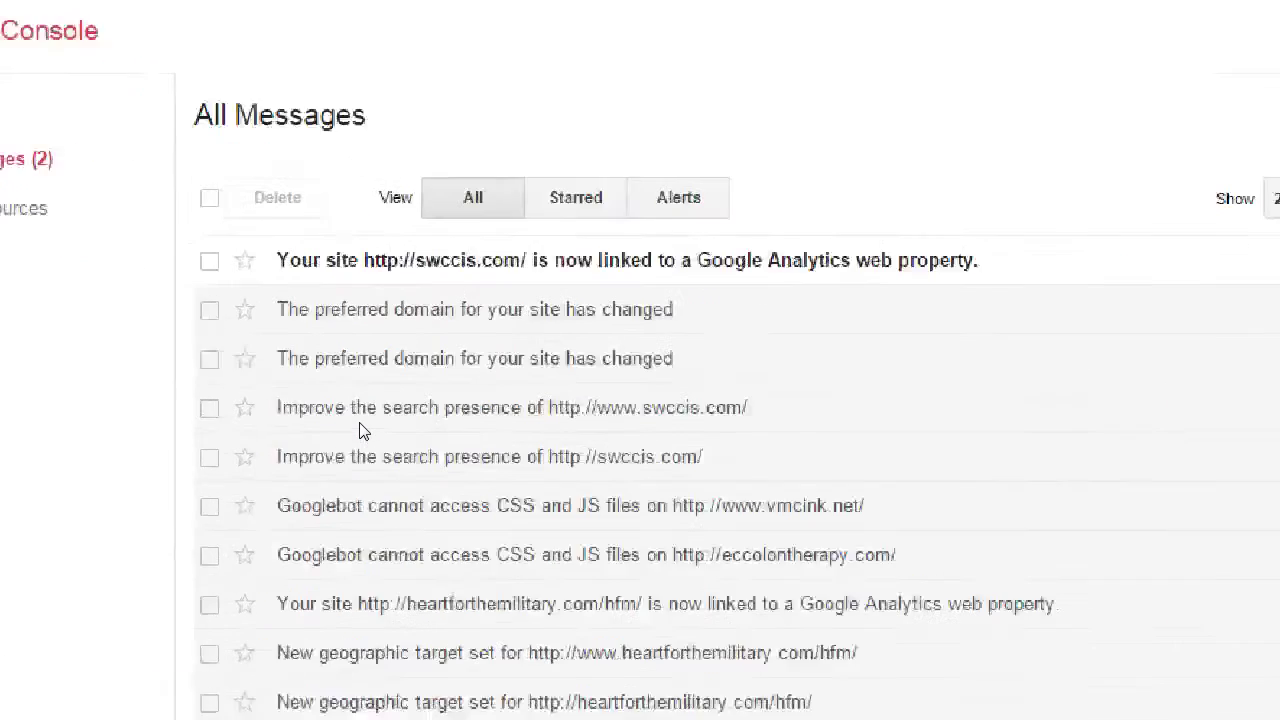